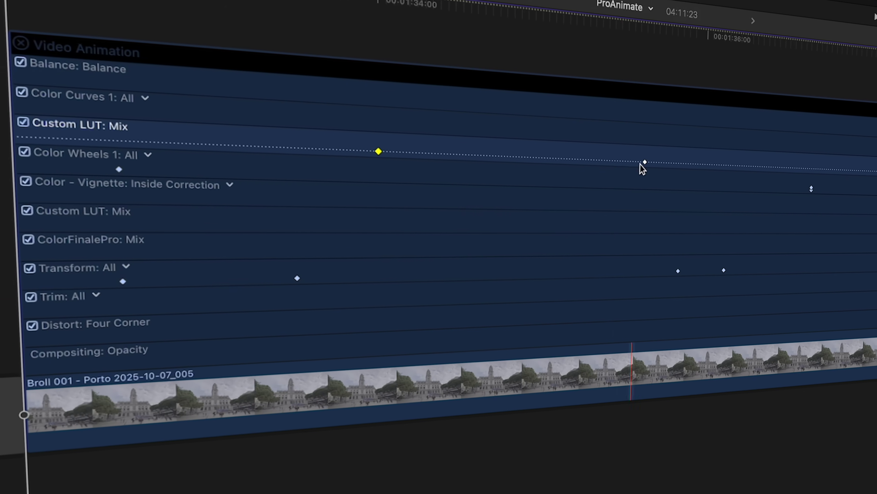
Shift a Custom LUT Mix keyframe and a Transform keyframe earlier in the Porto clip's video animation.
left_click_drag(649, 165, 596, 163)
left_click_drag(658, 264, 446, 276)
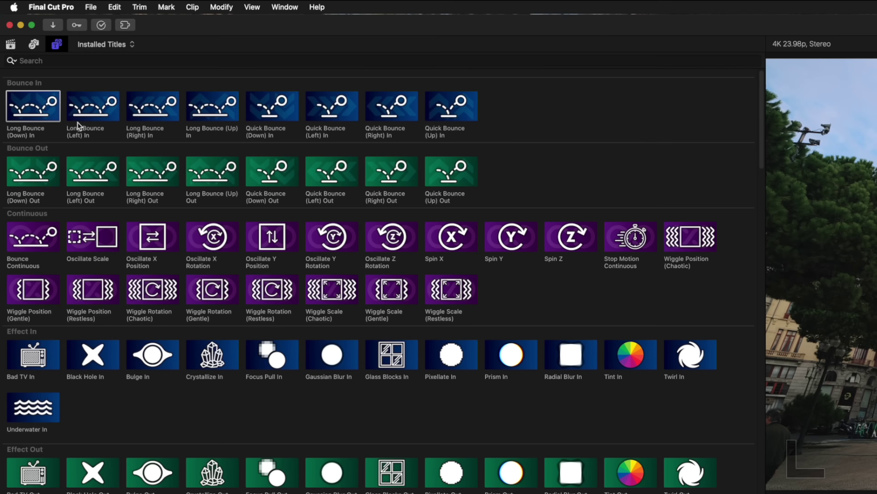
Place the Long Bounce (Down) In title over the Porto clip, move it to the start of ProAnimate Clip 2 and preview it.
left_click_drag(41, 114, 180, 198)
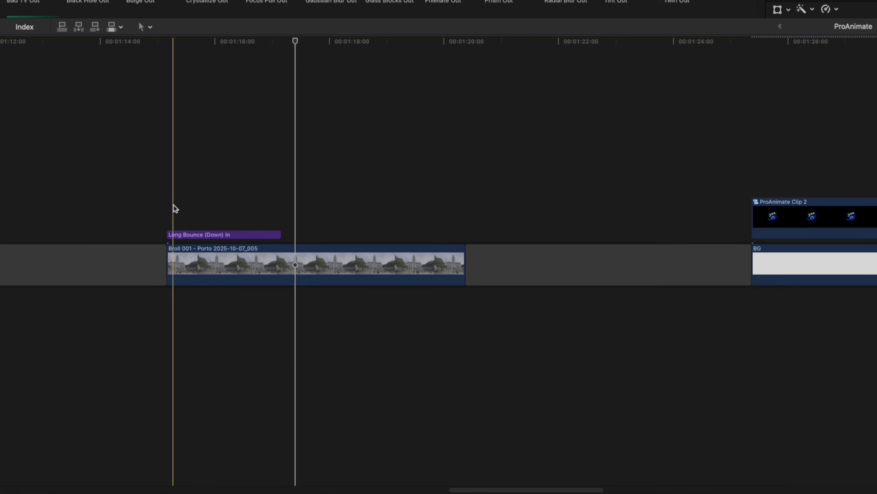
left_click_drag(176, 237, 724, 193)
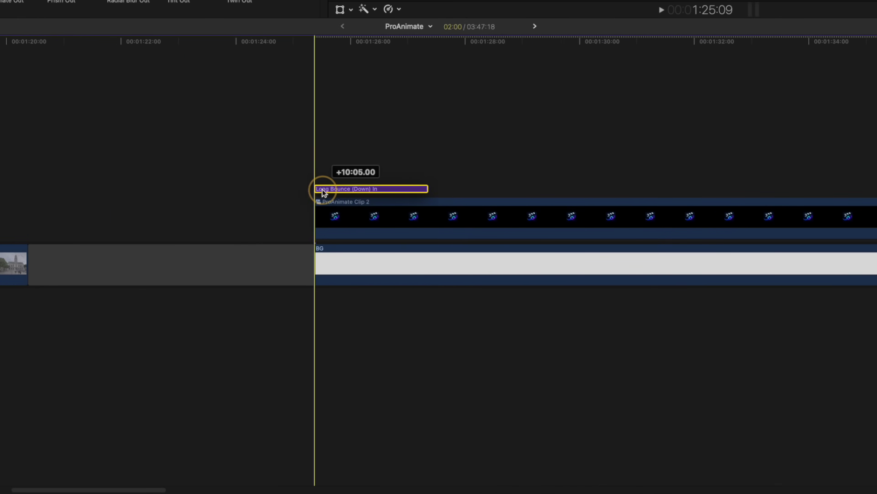
left_click_drag(324, 192, 324, 192)
key("space")
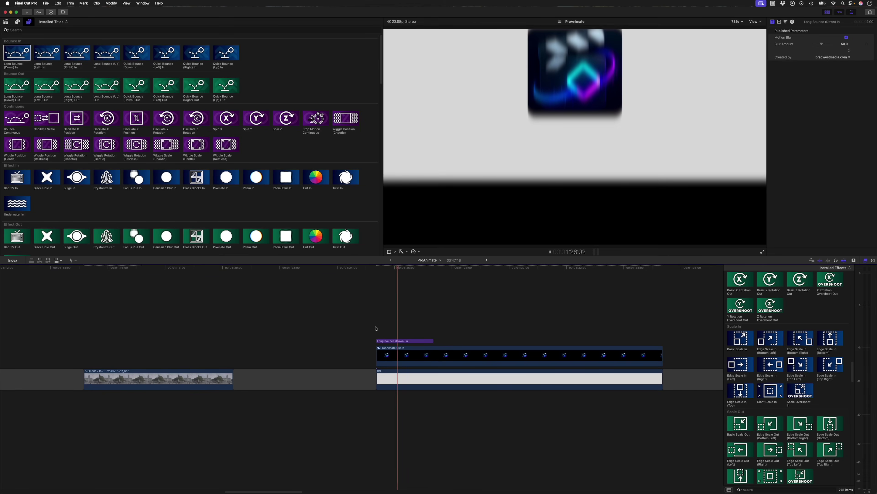
key("space")
Delete the Long Bounce (Down) In title and apply the Scale Overshoot In effect to ProAnimate Clip 2.
left_click(402, 341)
key("Delete")
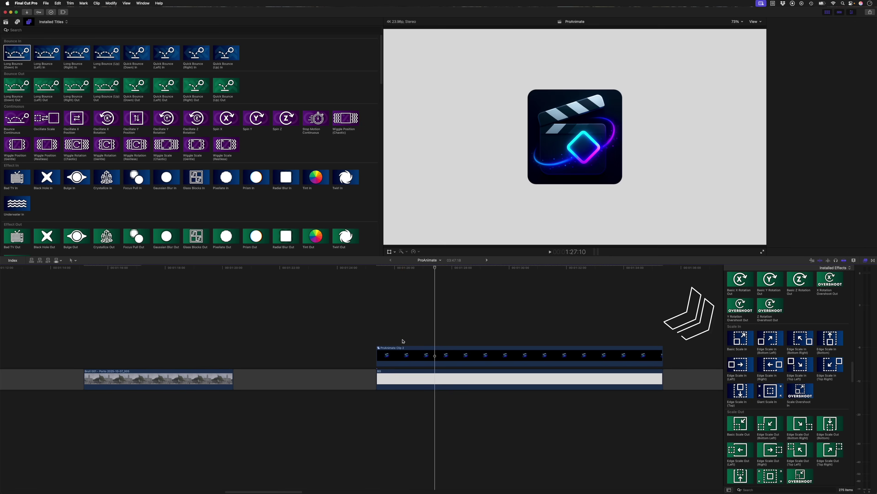
left_click_drag(800, 390, 552, 376)
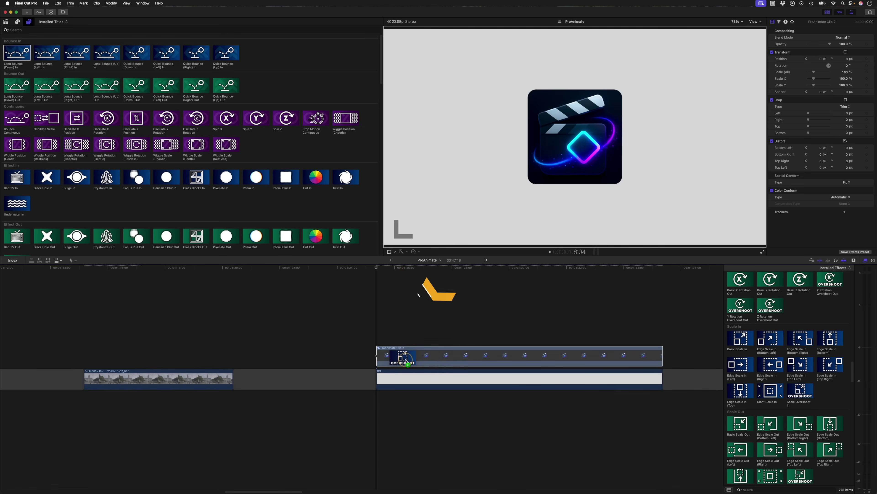
left_click_drag(407, 363, 407, 363)
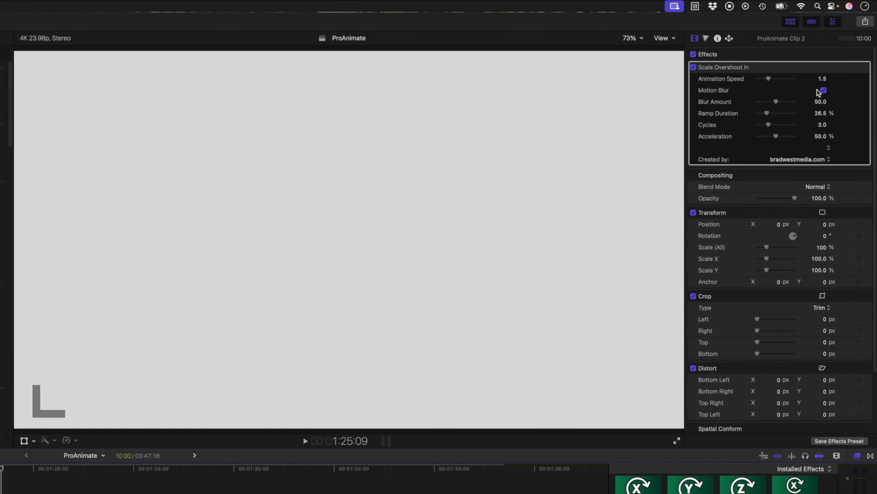
Set the Scale Overshoot In effect's Animation Speed to 1.0 and play back the logo animation.
left_click(823, 79)
type("1")
key("Return")
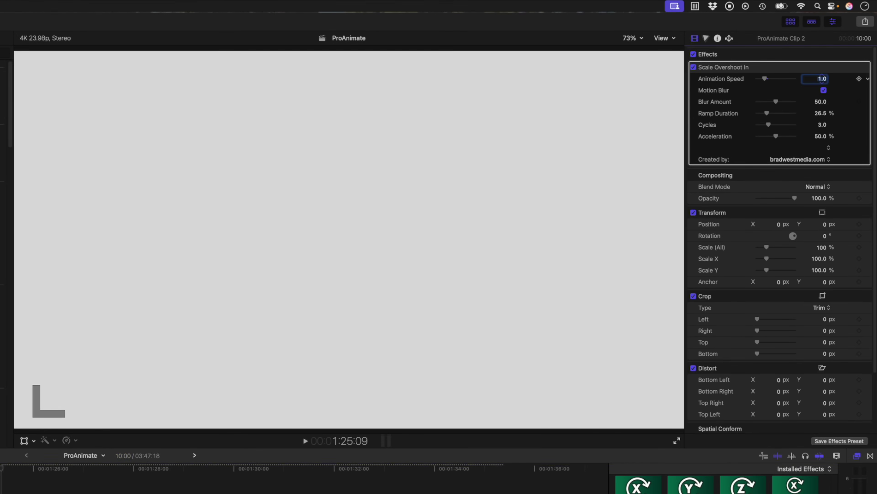
key("space")
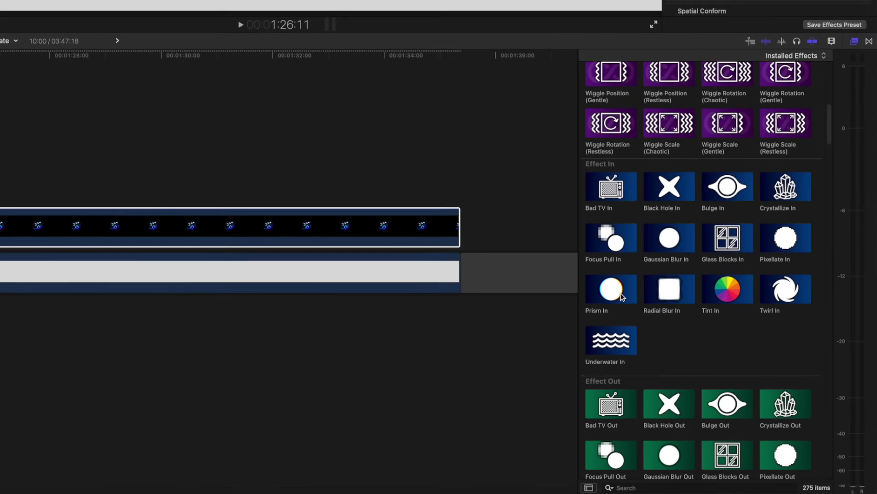
left_click_drag(613, 286, 324, 213)
left_click_drag(602, 334, 402, 238)
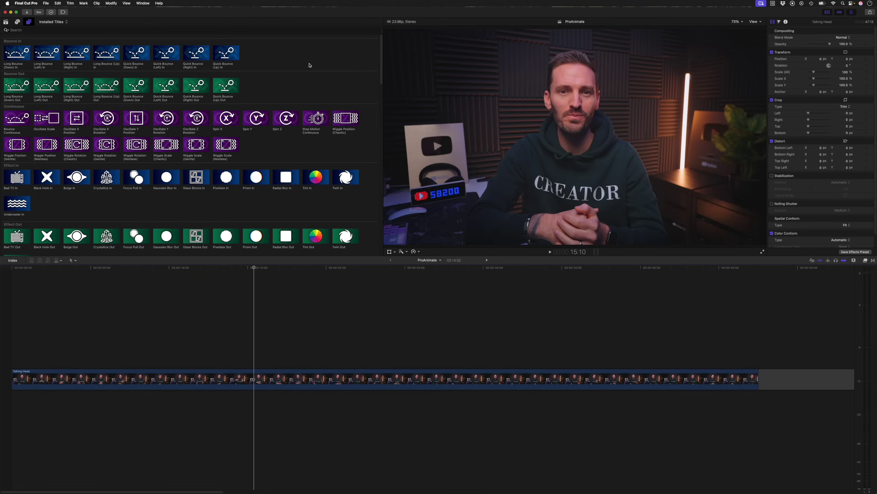
Add the Punch Zoom title above the Talking Head clip at about 15 seconds and preview it.
scroll(309, 64, "down", 15)
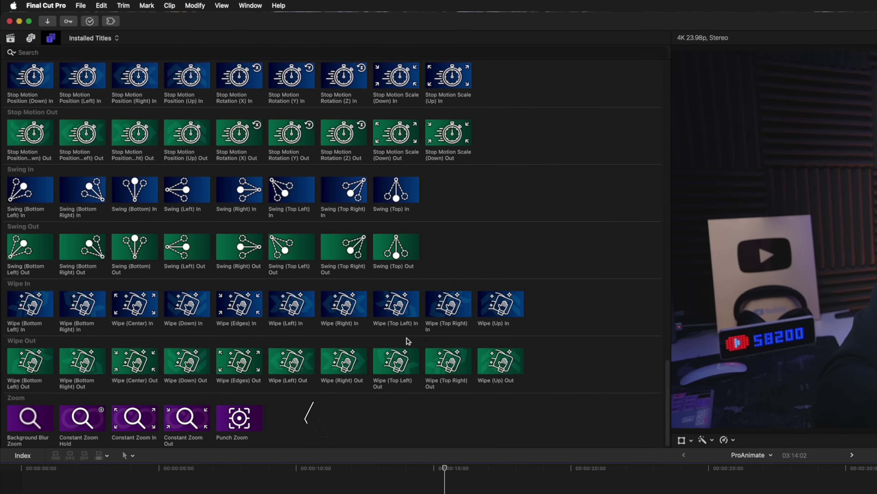
left_click_drag(231, 419, 451, 493)
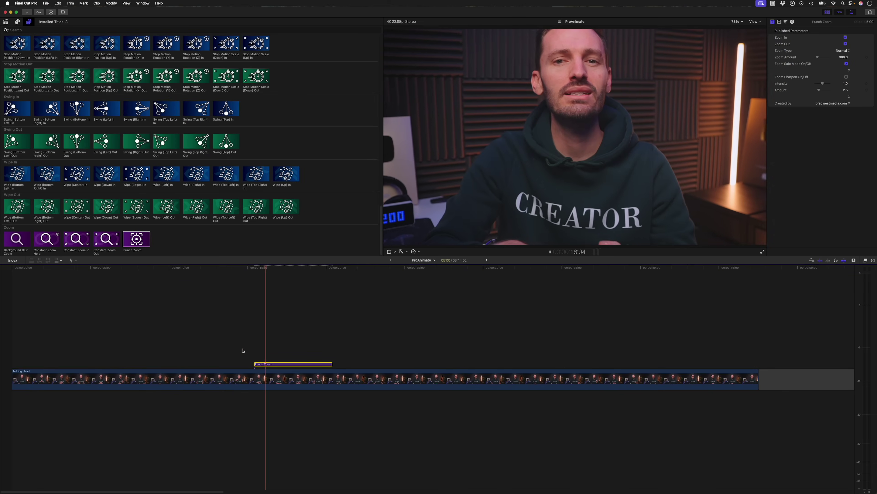
key("space")
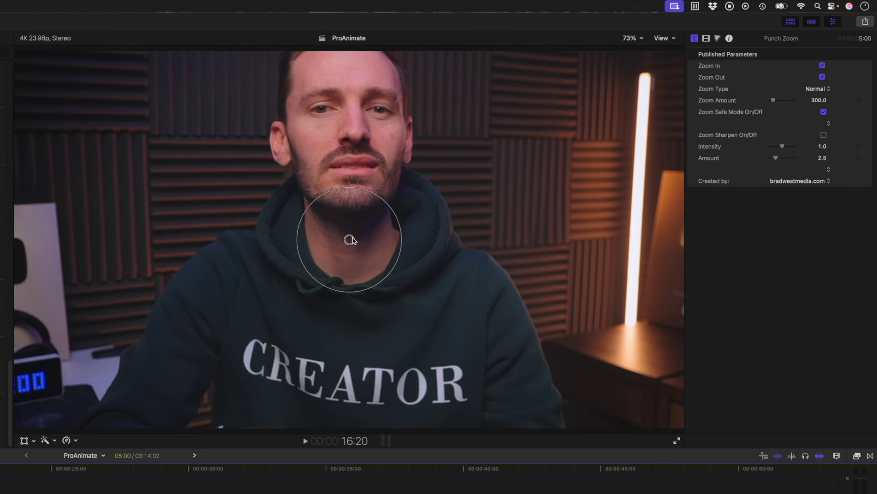
Centre the Punch Zoom on the speaker's face and set its zoom amount to about 277.6.
left_click_drag(351, 240, 356, 154)
mouse_move(399, 178)
left_mouse_down()
mouse_move(411, 185)
mouse_move(397, 172)
left_mouse_up()
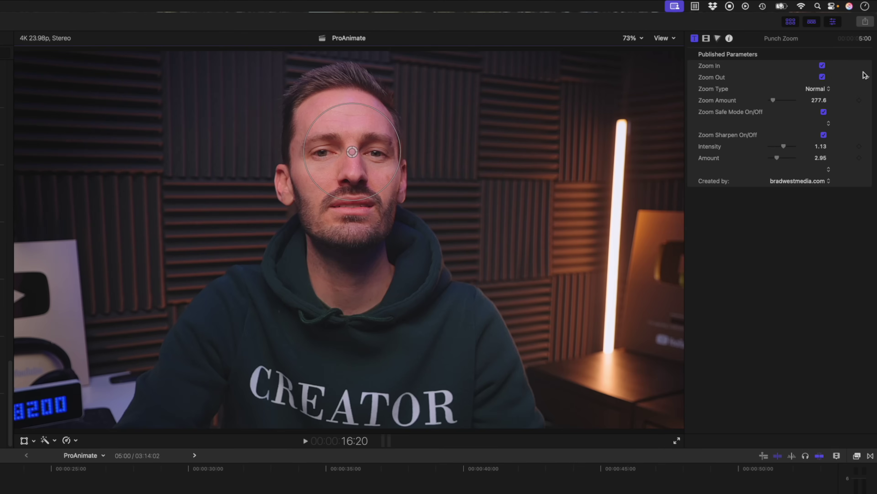
Set the Punch Zoom's Zoom Type to Instant and play back the result.
left_click(816, 89)
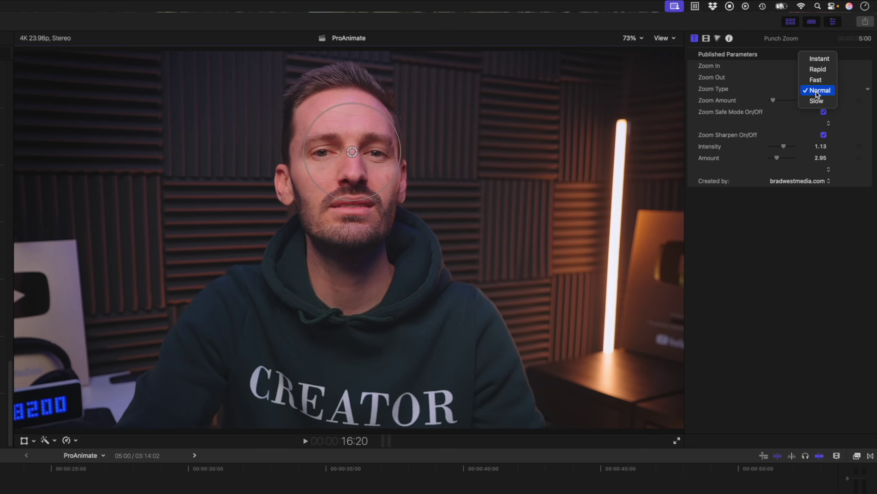
left_click(827, 60)
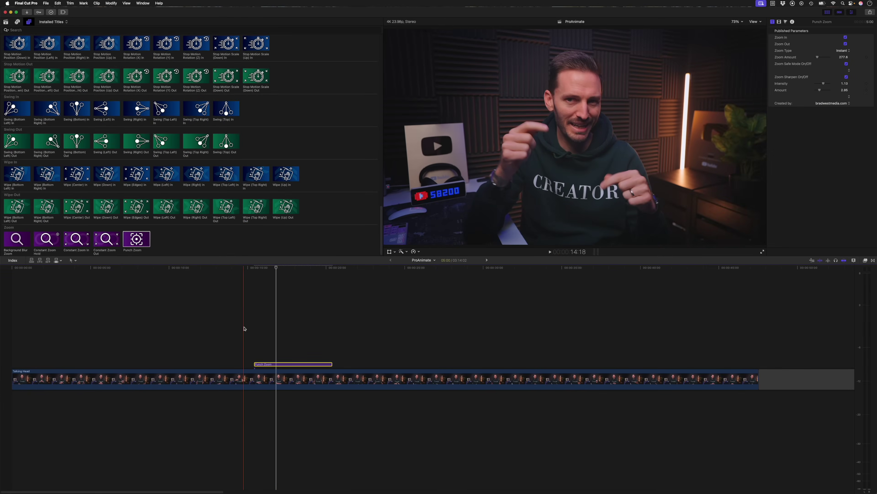
key("space")
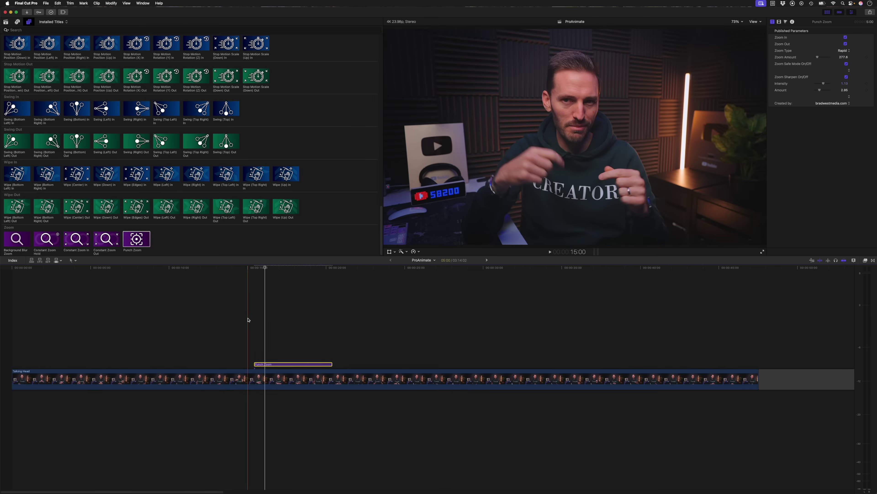
Preview the Punch Zoom with the Rapid type, change the Zoom Type to Slow and play it back.
left_click(248, 320)
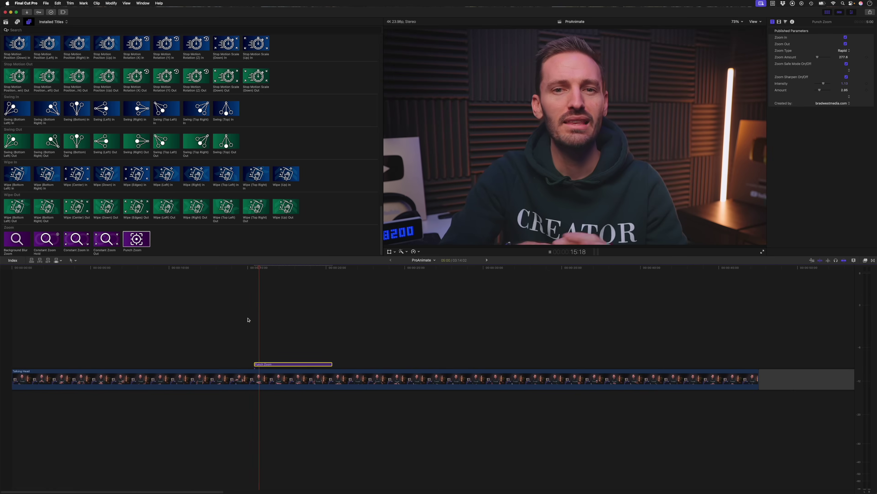
key("space")
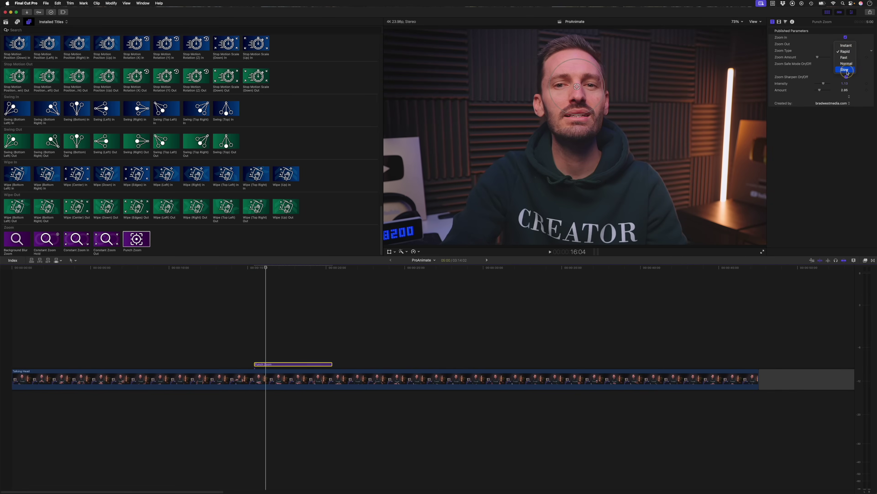
left_click(845, 69)
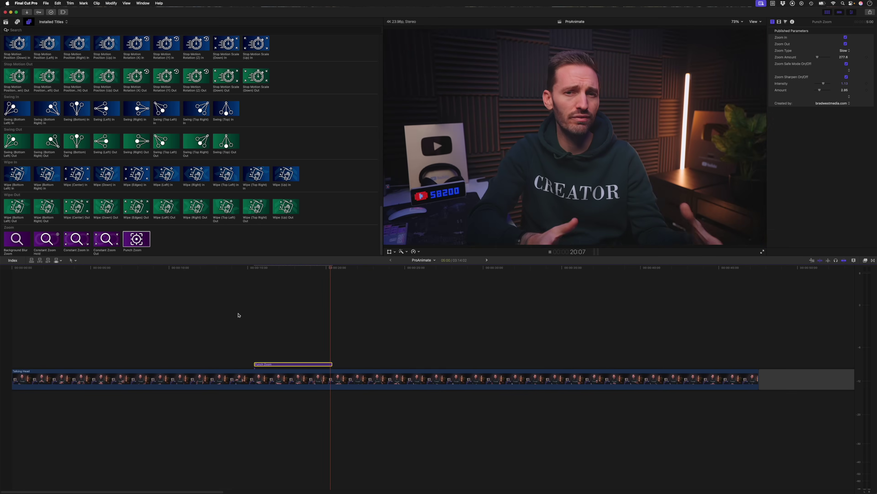
key("space")
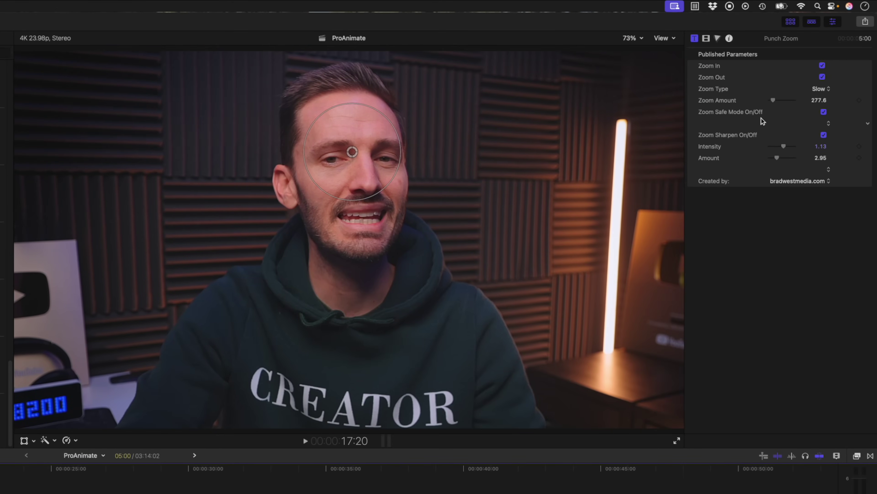
Reposition the zoom point on the speaker's face, turn off Zoom Safe Mode and resize the zoom amount to about 120.4.
mouse_move(353, 153)
left_mouse_down()
mouse_move(401, 147)
mouse_move(373, 153)
mouse_move(16, 39)
mouse_move(242, 415)
mouse_move(604, 427)
mouse_move(750, 294)
mouse_move(699, 49)
mouse_move(361, 162)
left_mouse_up()
left_click_drag(409, 175, 383, 171)
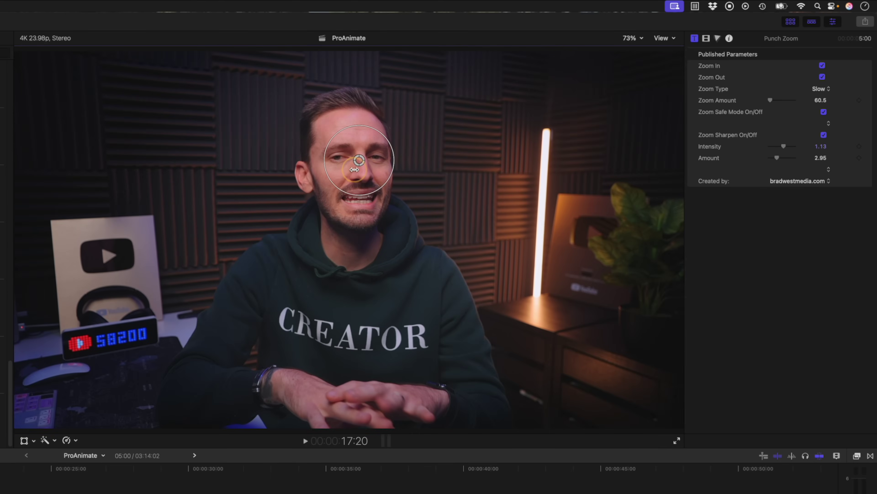
left_click(823, 112)
left_click_drag(350, 176, 362, 177)
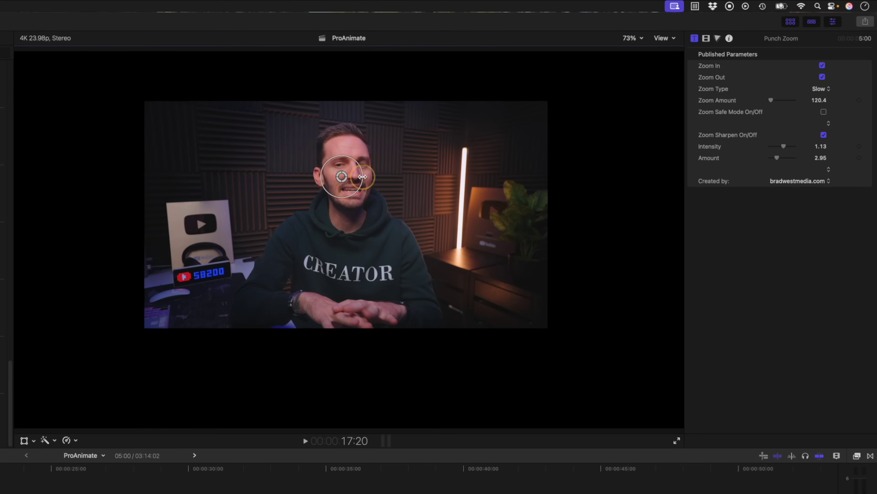
Move the Punch Zoom's zoom point to the frame's upper-right corner and set the zoom amount to about 163.0.
left_click_drag(363, 177, 738, 31)
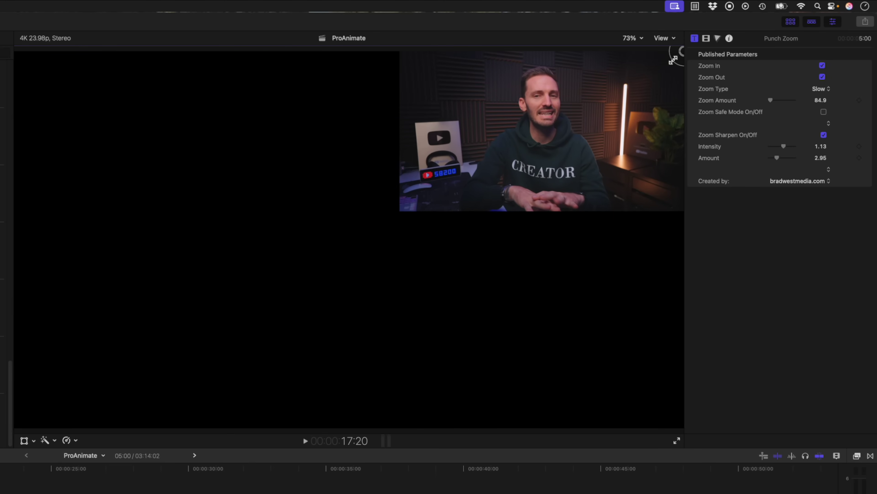
mouse_move(673, 60)
left_mouse_down()
mouse_move(646, 73)
mouse_move(649, 85)
mouse_move(660, 65)
left_mouse_up()
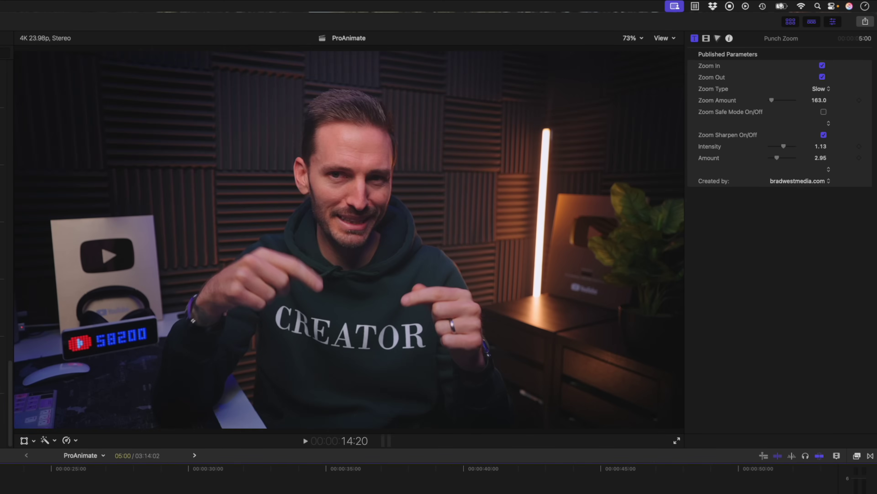
key("space")
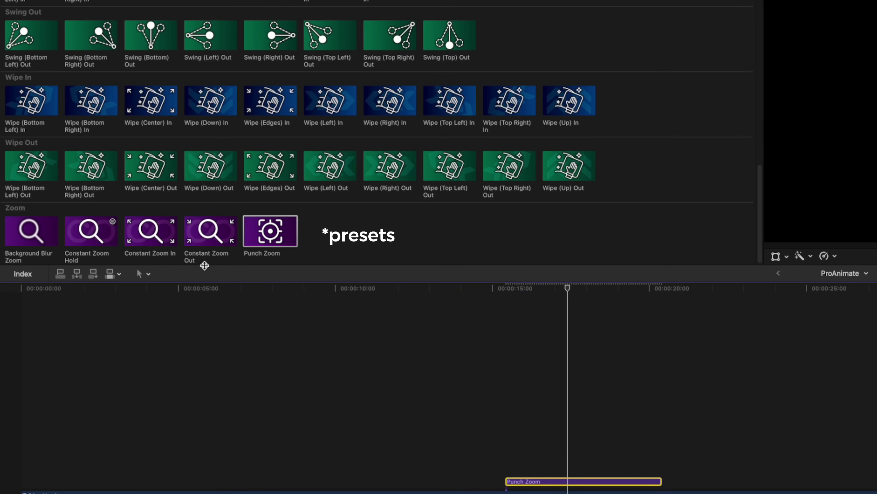
Add the Constant Zoom In title over the Talking Head clip after the Punch Zoom and move its zoom point onto the face.
left_click_drag(161, 241, 745, 462)
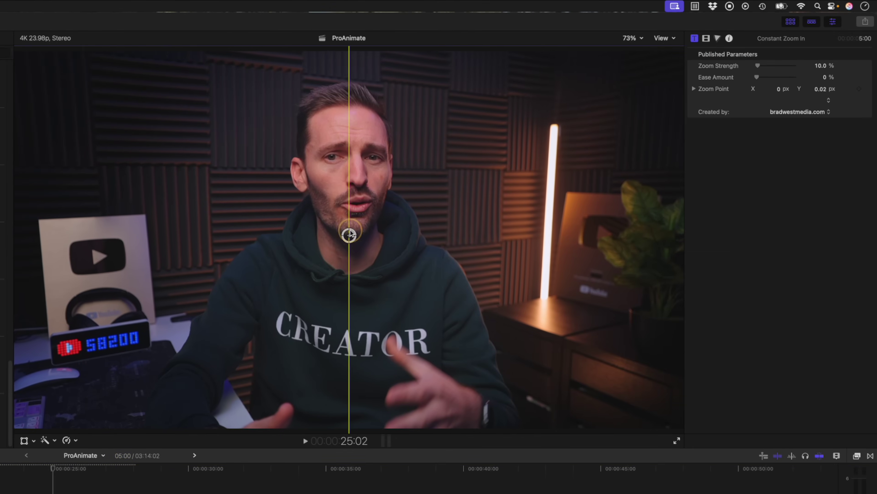
left_click_drag(350, 234, 357, 162)
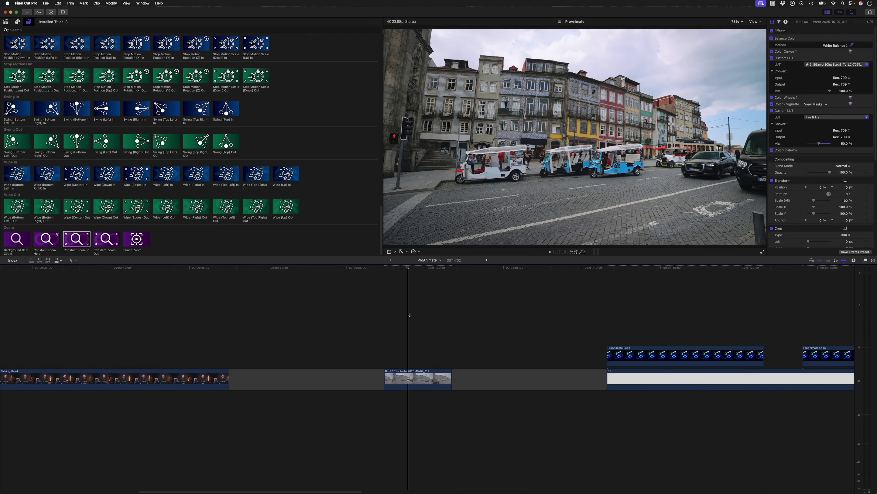
Add the Constant Zoom Out title above the Porto street clip and trim its end to match the clip.
key("super+equal")
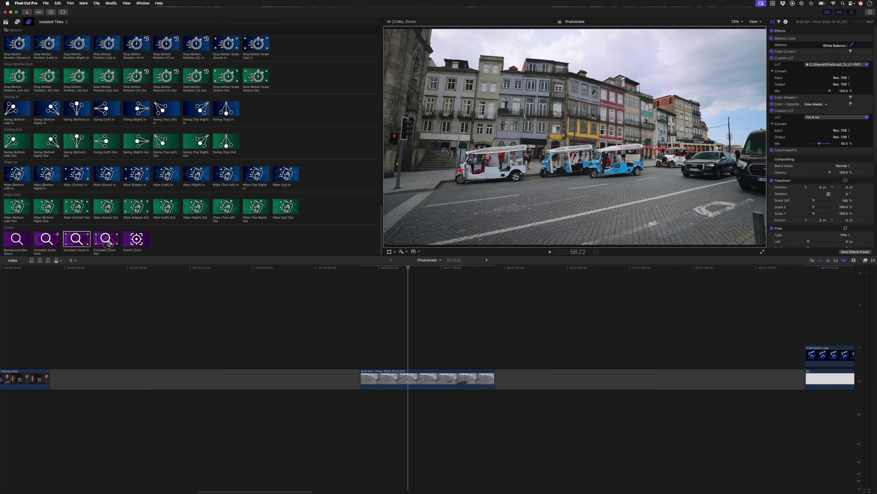
left_click_drag(108, 244, 363, 353)
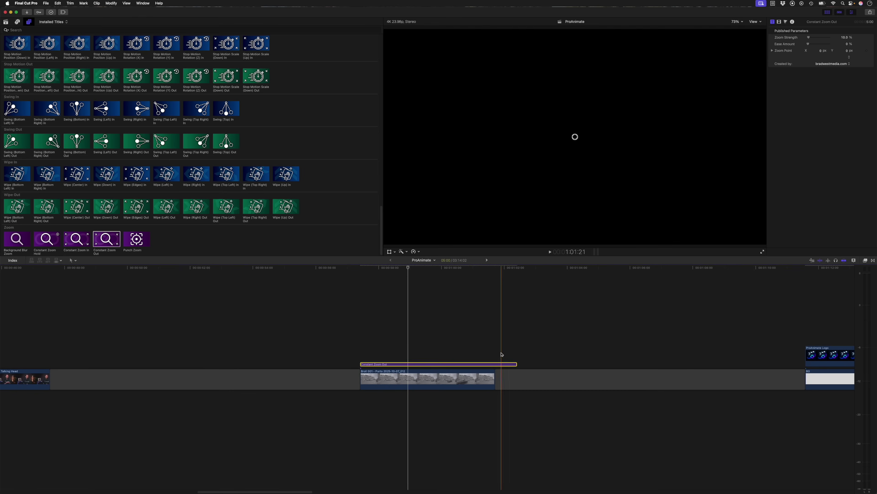
key("alt+]")
Move the Constant Zoom Out's zoom point onto the nearest white tuk-tuk and set Zoom Strength to about 80.84%.
left_click(360, 344)
left_click_drag(576, 137, 496, 163)
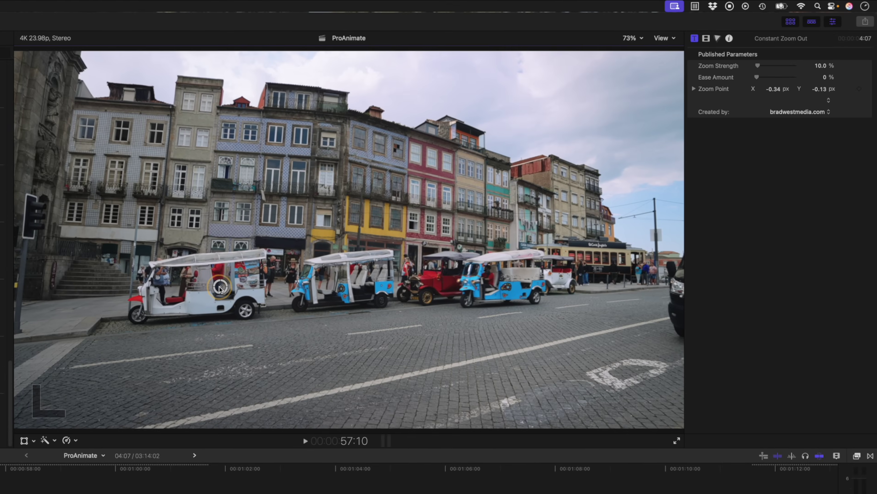
left_click_drag(757, 67, 765, 69)
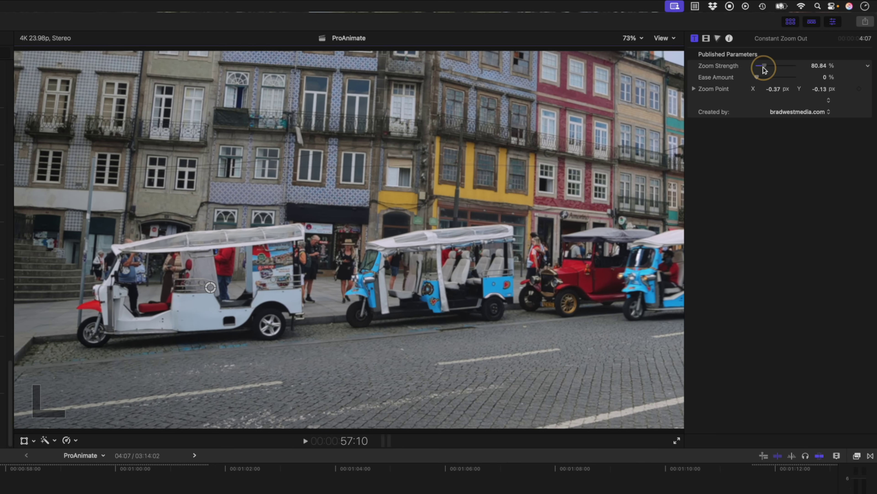
left_click_drag(210, 287, 199, 291)
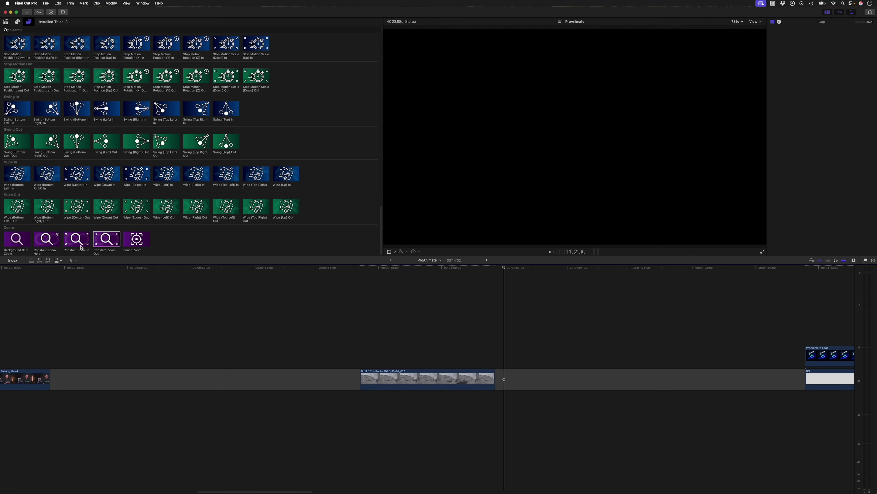
Add the Constant Zoom In title at the start of the Porto street clip and trim it to 1:08.
left_click_drag(347, 341, 353, 364)
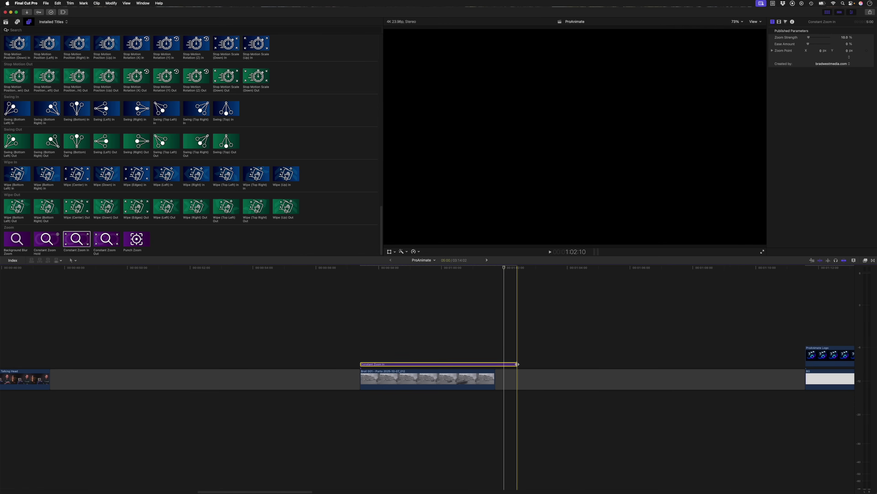
left_click_drag(518, 364, 402, 364)
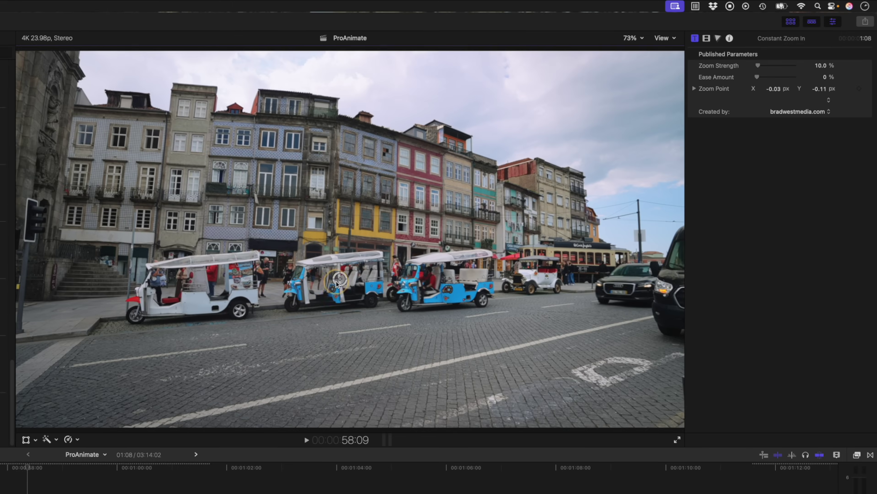
Place the Constant Zoom In's zoom point on the white tuk-tuk at X -0.38, Y -0.13 and set Zoom Strength to 80.59%.
left_click_drag(575, 137, 494, 166)
left_click_drag(758, 65, 765, 65)
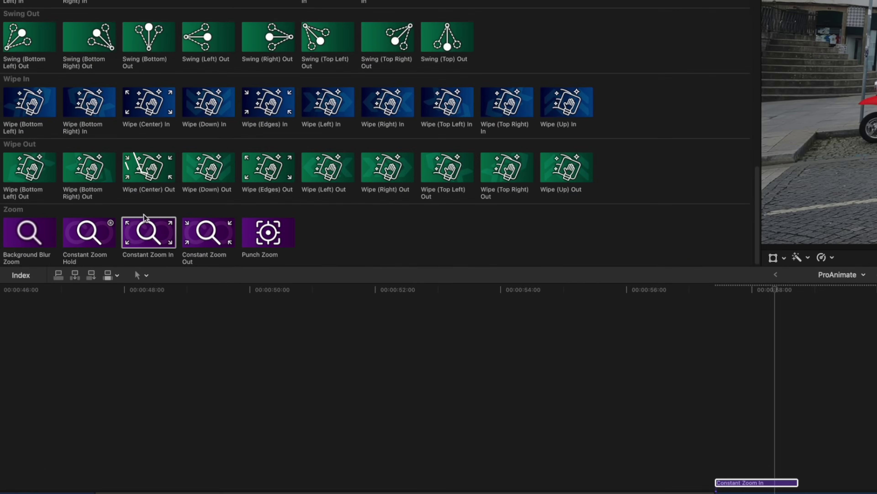
Add a shortened Constant Zoom Hold title directly after Constant Zoom In, with Zoom Strength 80.59 and zoom point X -0.38, Y -0.13.
left_click_drag(91, 231, 593, 367)
left_click_drag(381, 252, 597, 352)
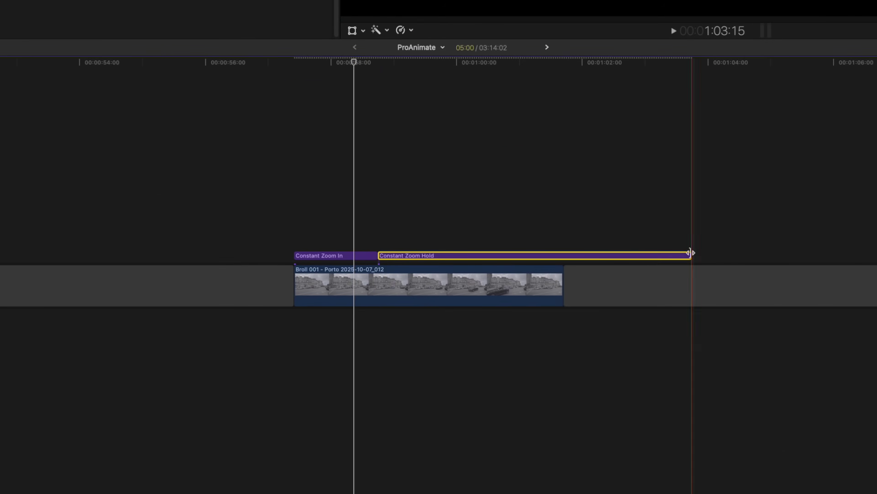
left_click_drag(691, 253, 454, 255)
left_click(348, 257)
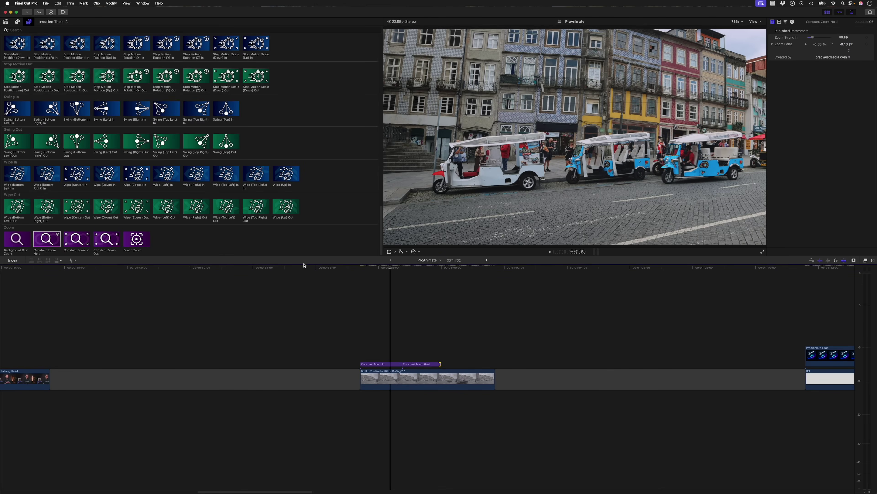
Add a Constant Zoom Out title after Constant Zoom Hold, with Zoom Strength 80.59% and zoom point X -0.38, Y -0.13.
left_click_drag(169, 261, 496, 345)
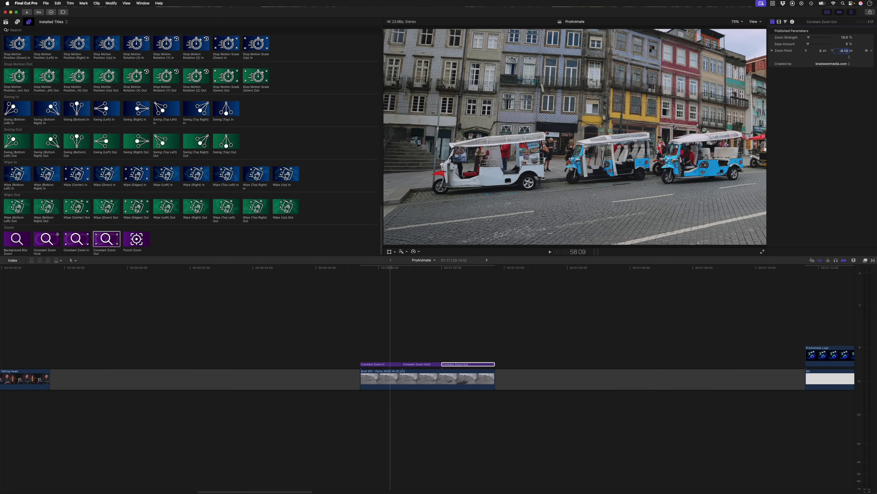
left_click(419, 364)
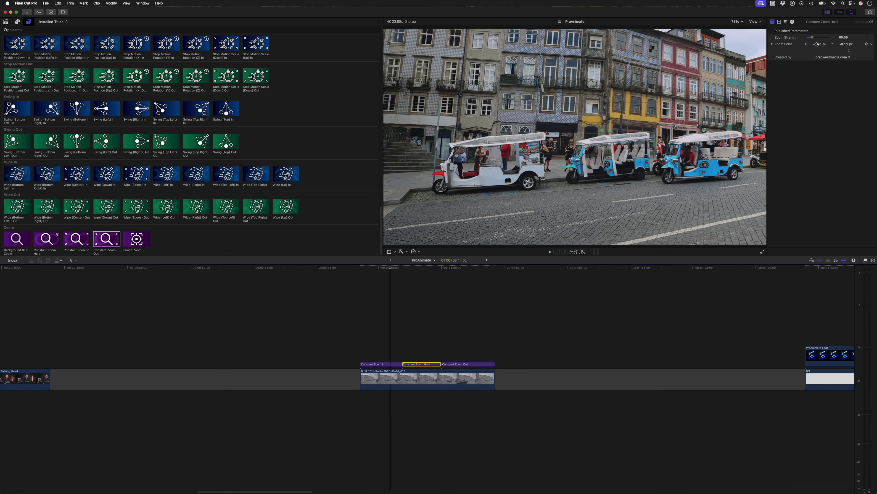
key("super+c")
left_click(457, 364)
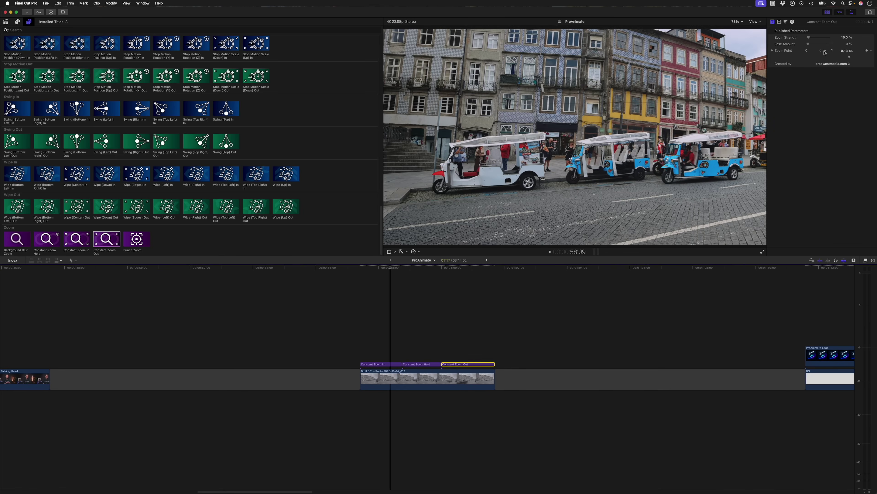
left_click(420, 364)
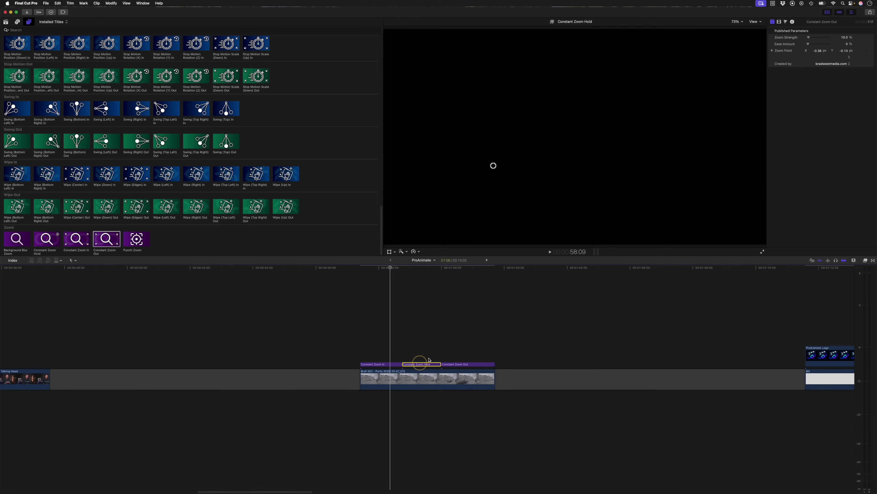
left_click(458, 364)
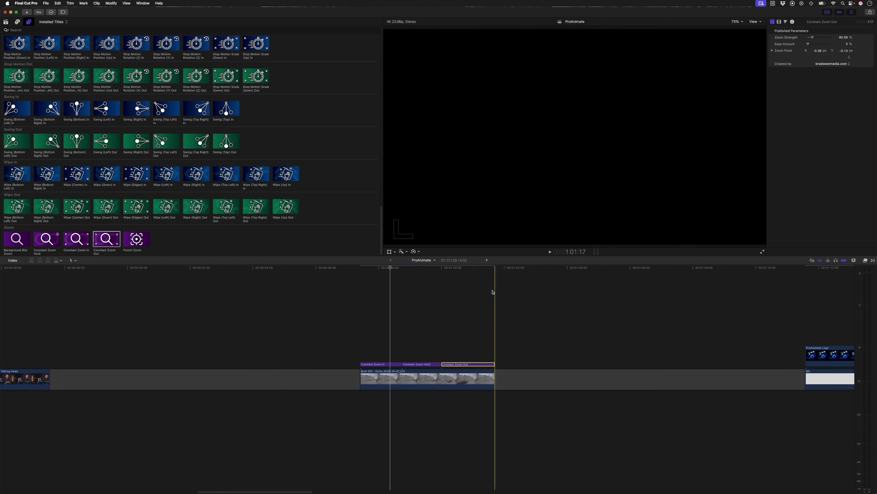
Play the zoom sequence from its start and set Ease Amount to 100% on both Constant Zoom In and Constant Zoom Out.
left_click(363, 323)
key("space")
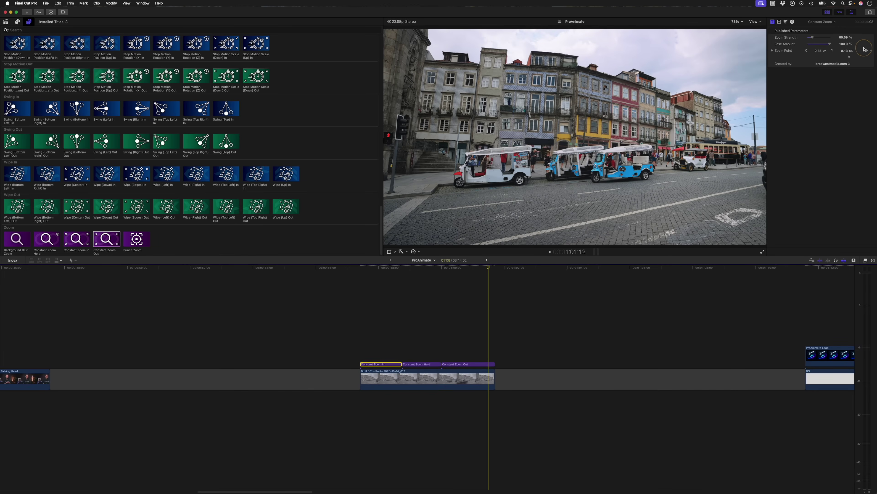
left_click(482, 365)
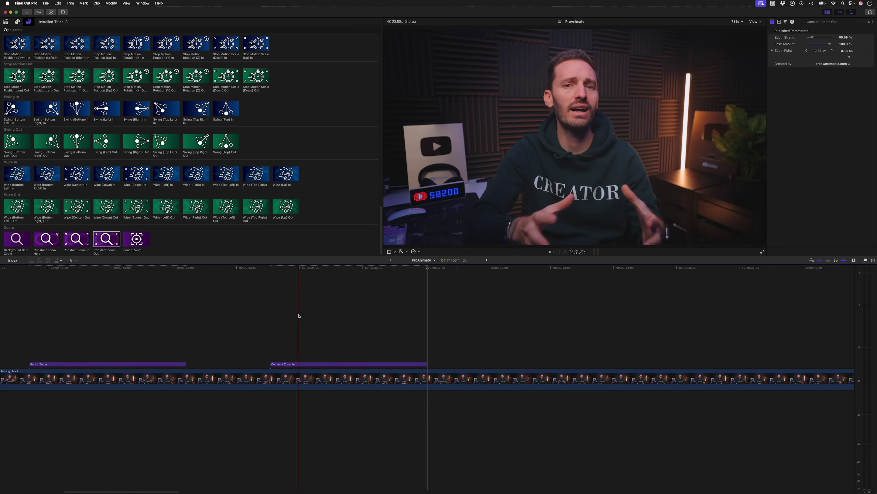
Add a Background Box Zoom title above the Talking Head clip, after its Constant Zoom In title, and select it.
scroll(426, 329, "right", 5)
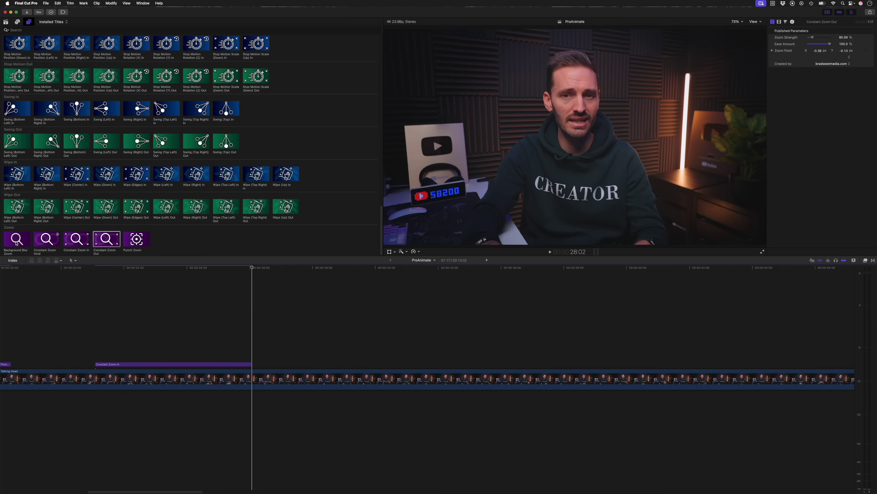
left_click_drag(17, 238, 309, 361)
left_click(310, 361)
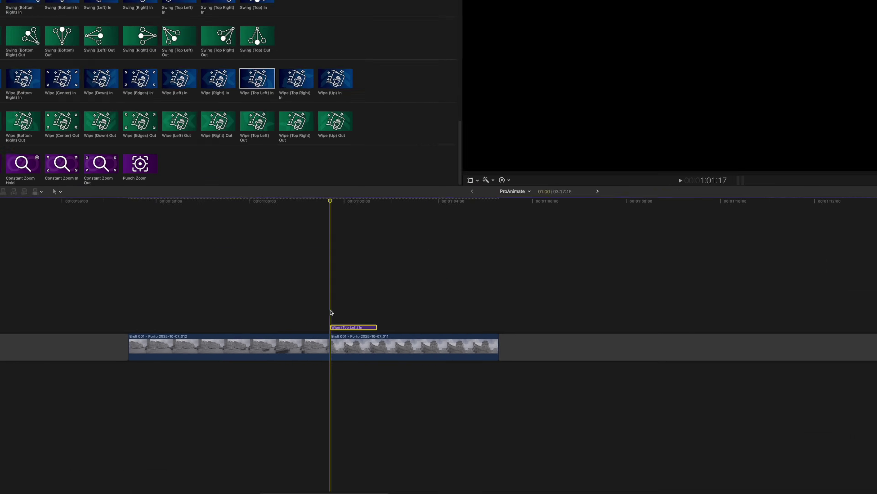
Lengthen the Wipe (Top Left) In title over the second Porto clip, preview it, and place a Wipe (Up) Out title over the first.
key("space")
key("space")
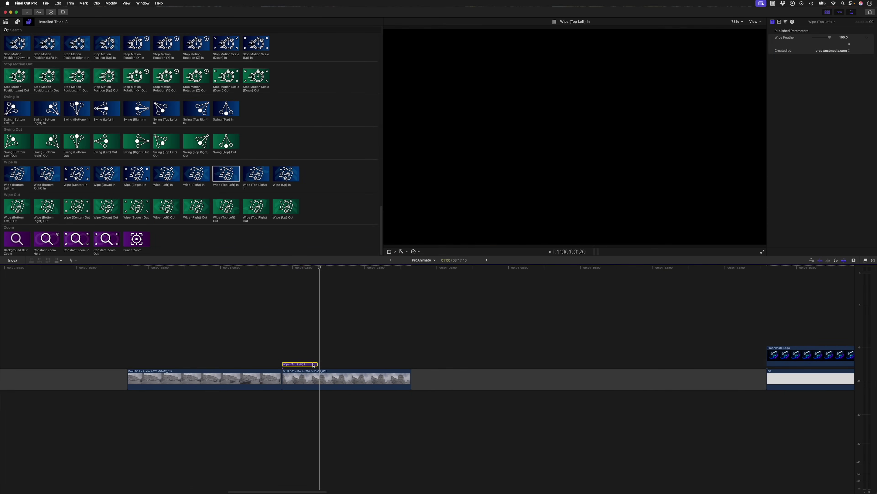
left_click_drag(315, 364, 372, 364)
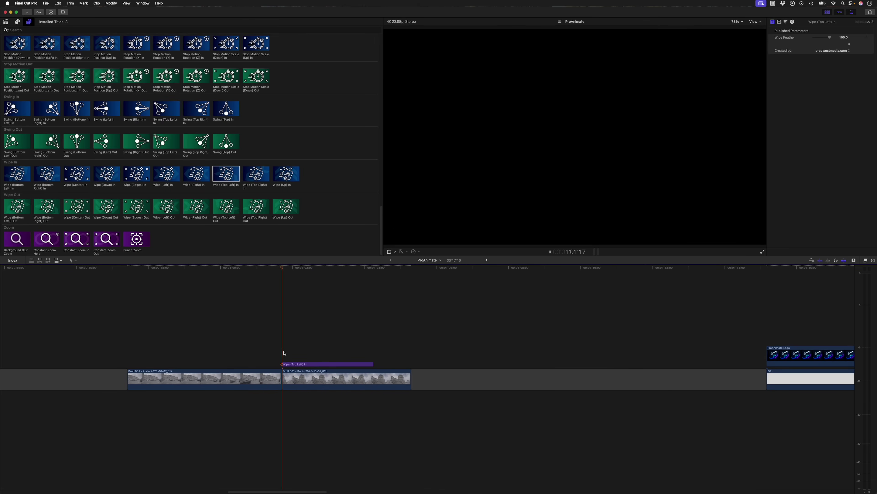
key("space")
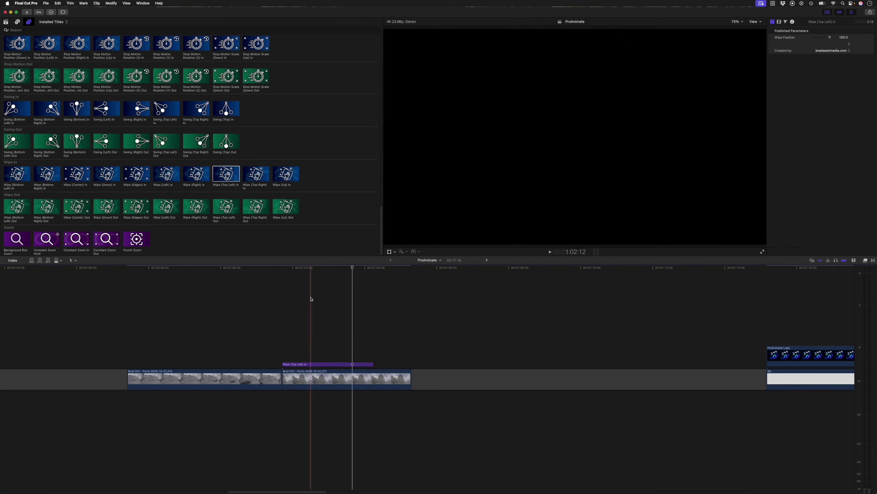
left_click_drag(284, 214, 248, 354)
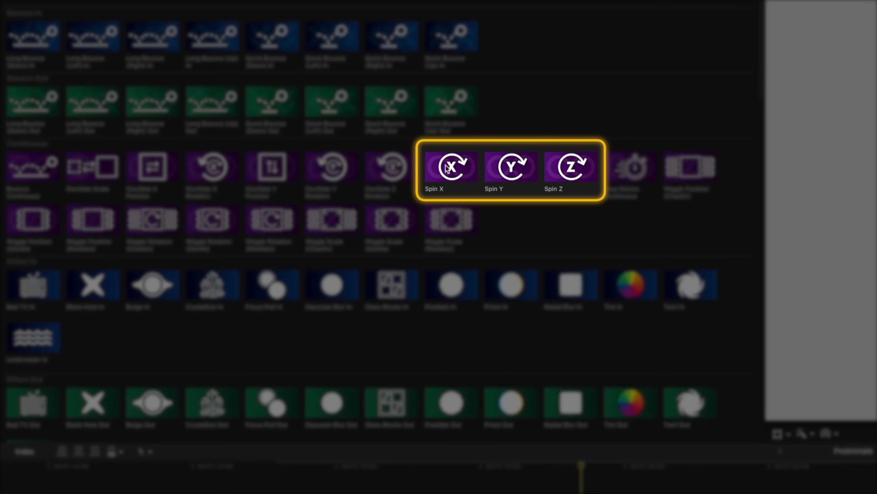
Add the Spin X title above the first ProAnimate Logo clip and extend it to the logo's full 10:00 length.
left_click_drag(441, 167, 178, 172)
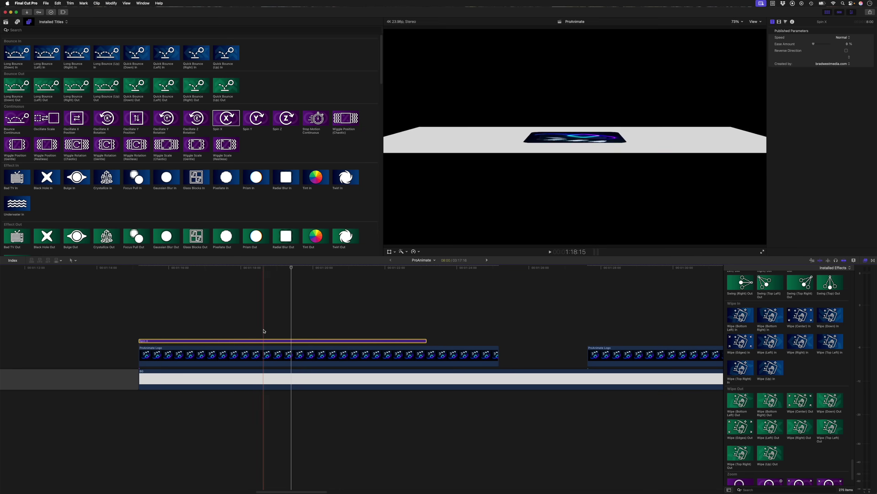
left_click_drag(427, 340, 428, 341)
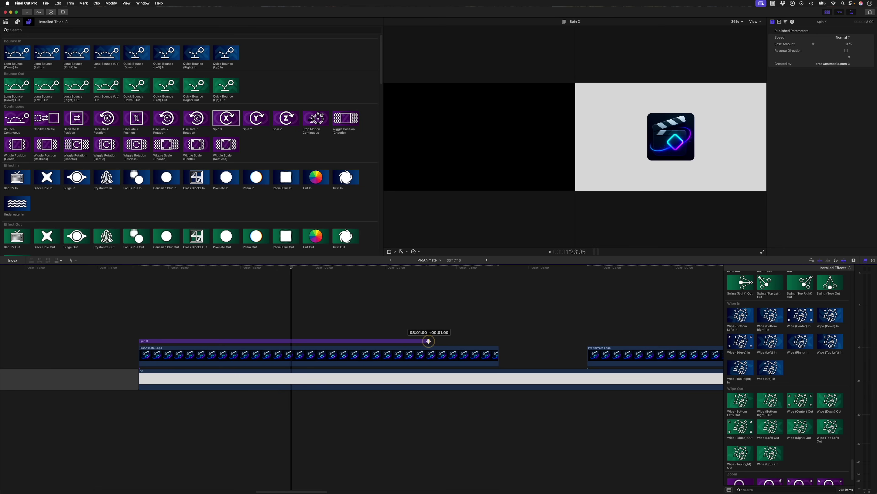
left_click_drag(491, 341, 499, 341)
Combine the Spin X title and ProAnimate Logo clip into a compound clip named ProAnimate Clip and play it.
left_click_drag(255, 319, 234, 359)
key("alt+g")
key("Return")
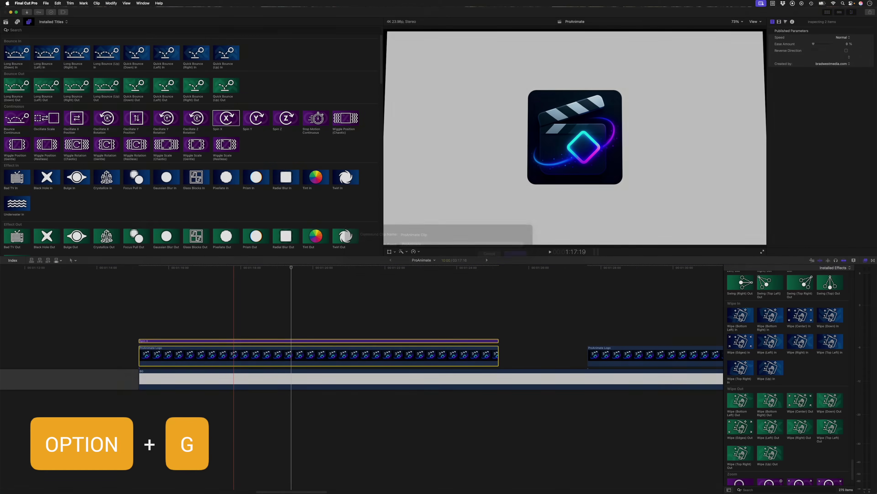
key("slash")
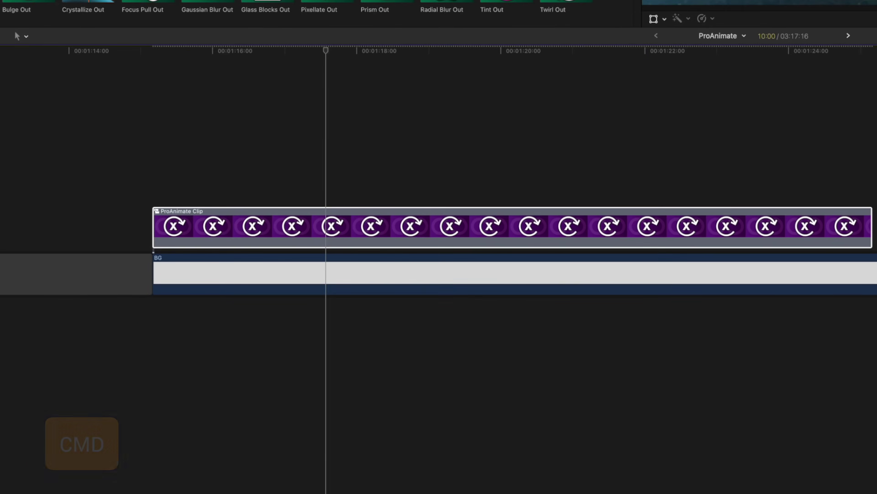
Break apart the ProAnimate Clip compound clip and delete the Spin X title.
key("super+shift+g")
left_click(227, 197)
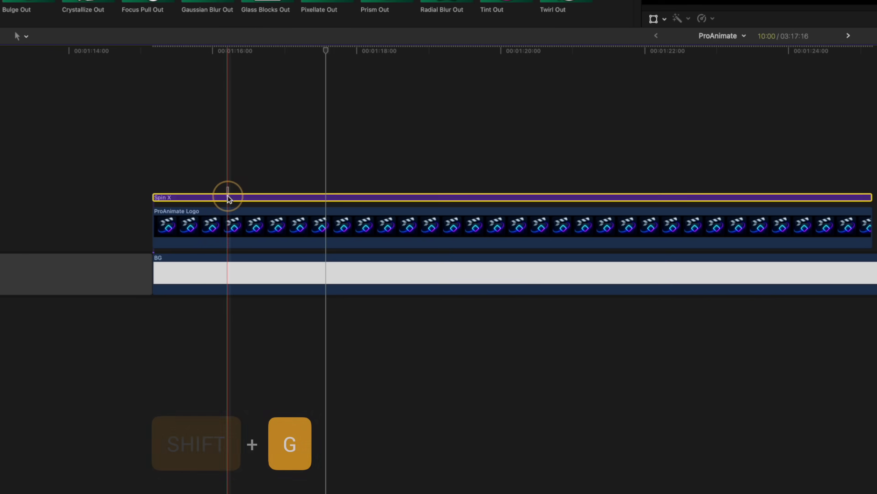
key("Delete")
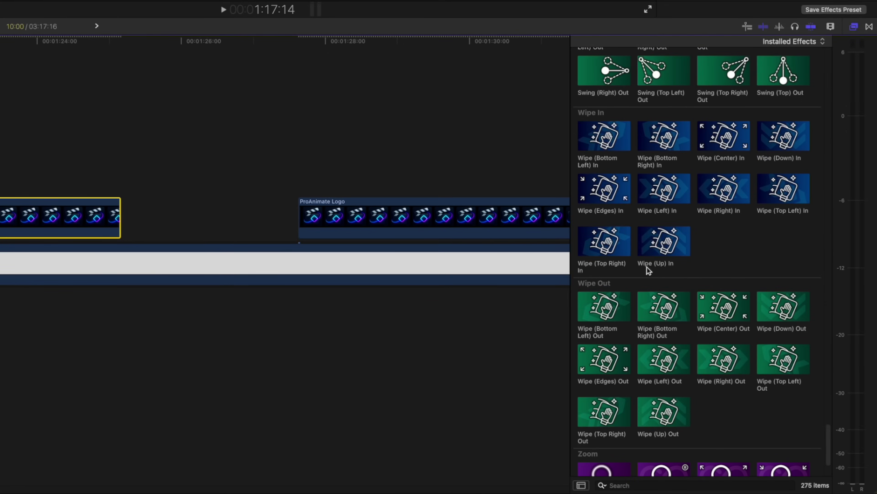
Apply the Spin Y effect to the ProAnimate Logo clip and play it from the clip's start.
scroll(647, 267, "up", 10)
scroll(647, 267, "up", 15)
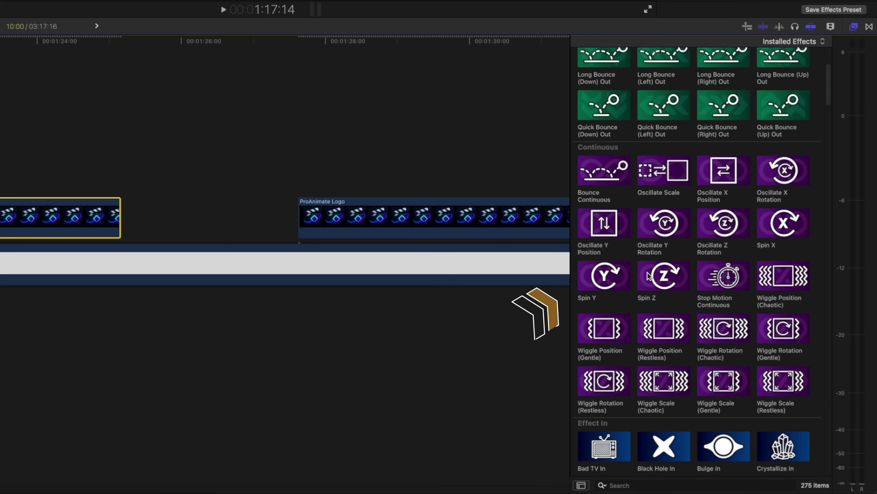
left_click_drag(600, 276, 397, 226)
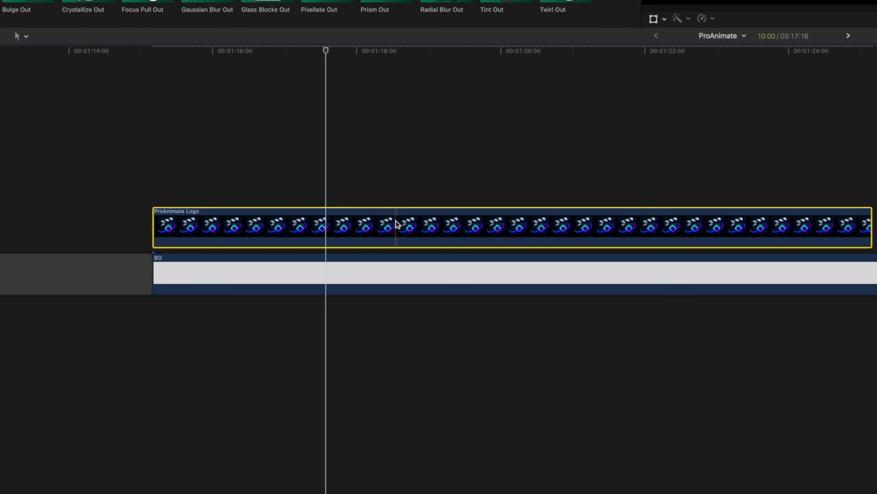
key("Up")
key("space")
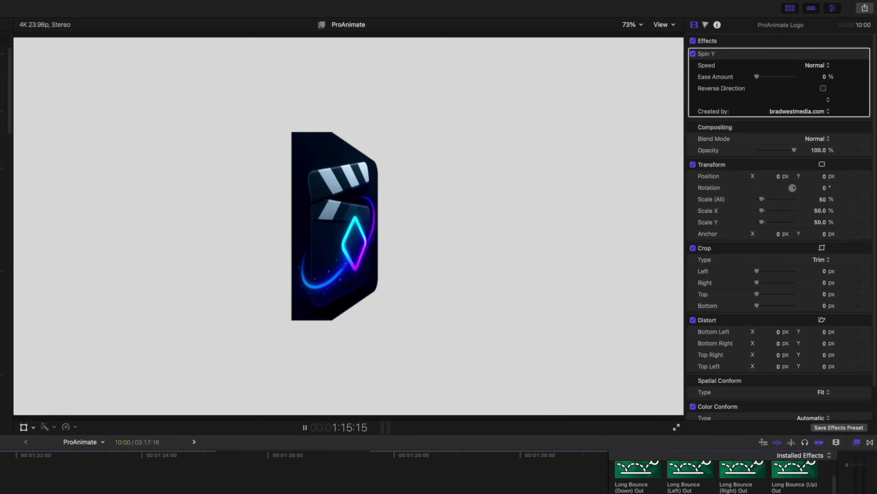
Check the logo's spin in short playback passes and remove the Spin Y effect from the ProAnimate Logo clip.
key("space")
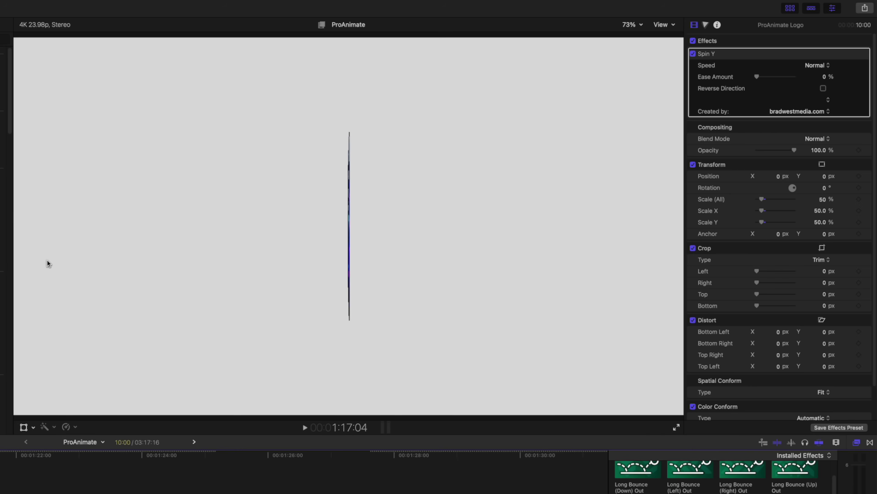
key("space")
key("space")
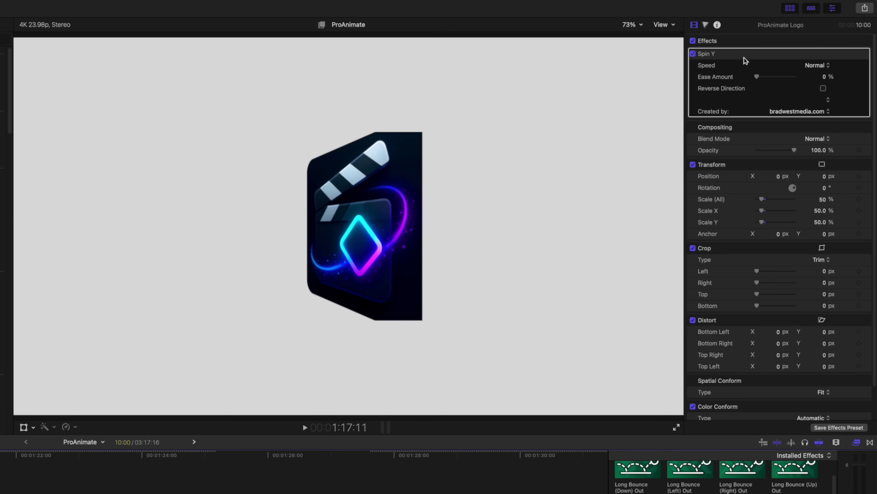
key("Delete")
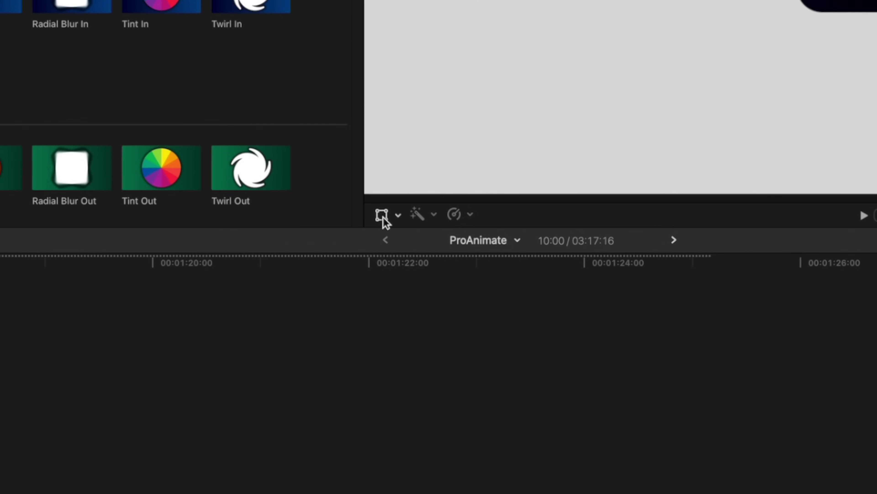
Show the Transform controls and compare the frame boundaries of the BG clip and the ProAnimate Logo clip.
left_click(398, 215)
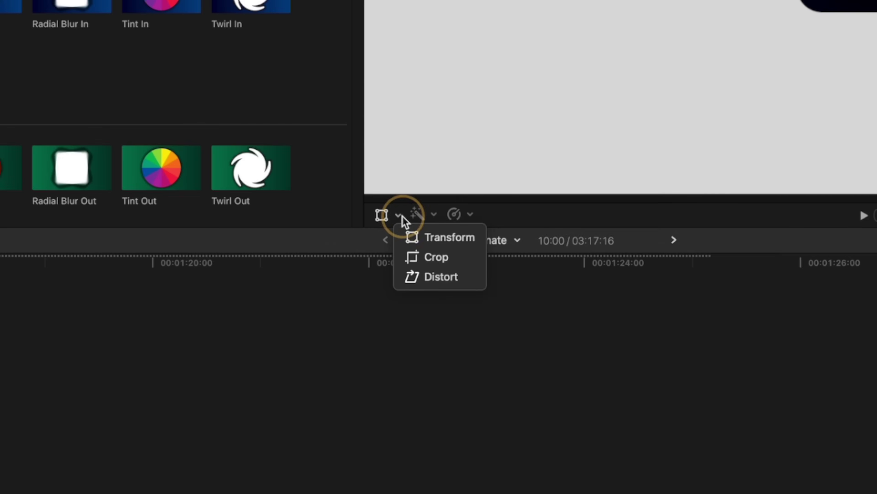
left_click(428, 238)
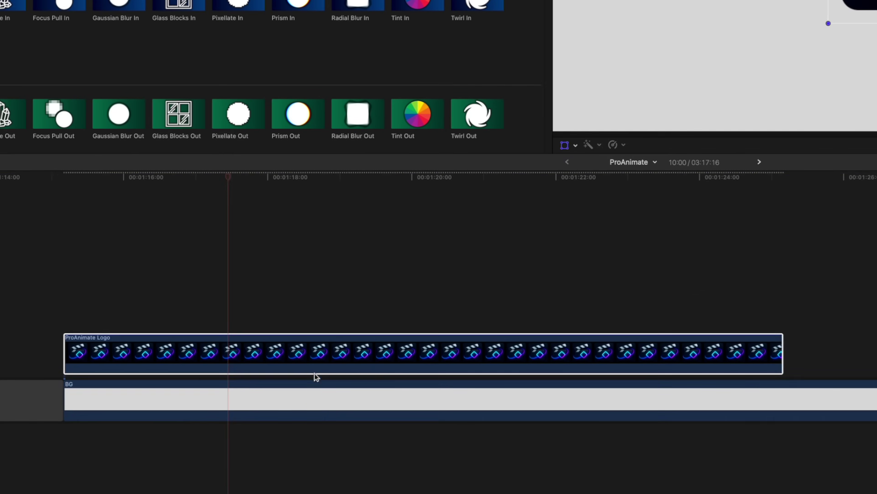
left_click(309, 408)
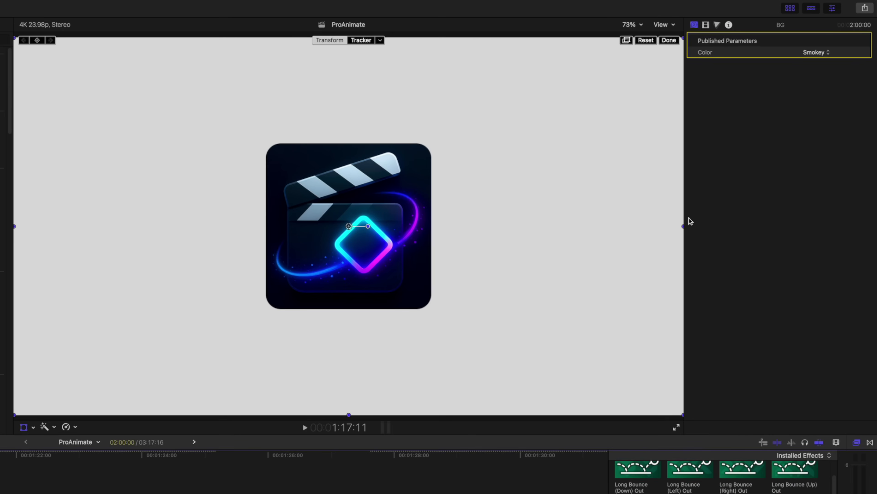
left_click(297, 172)
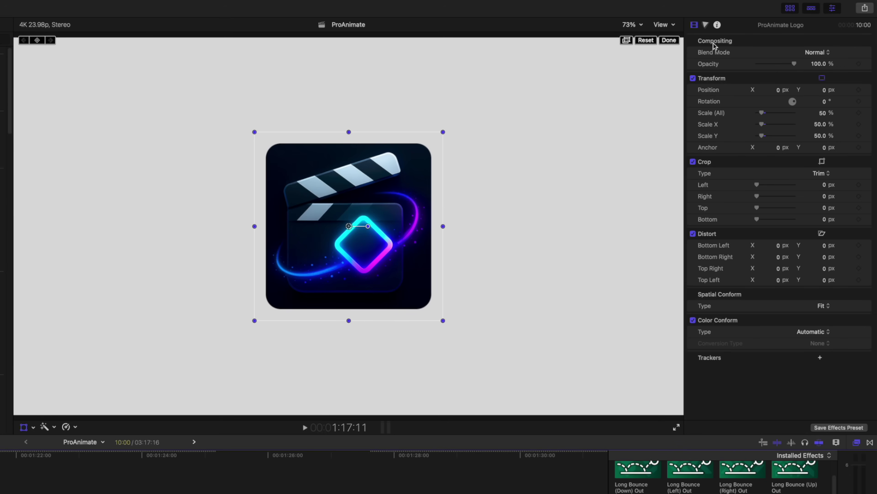
Turn the ProAnimate Logo clip into a compound clip named ProAnimate Clip 1, apply the Spin Y effect and play it.
key("alt+g")
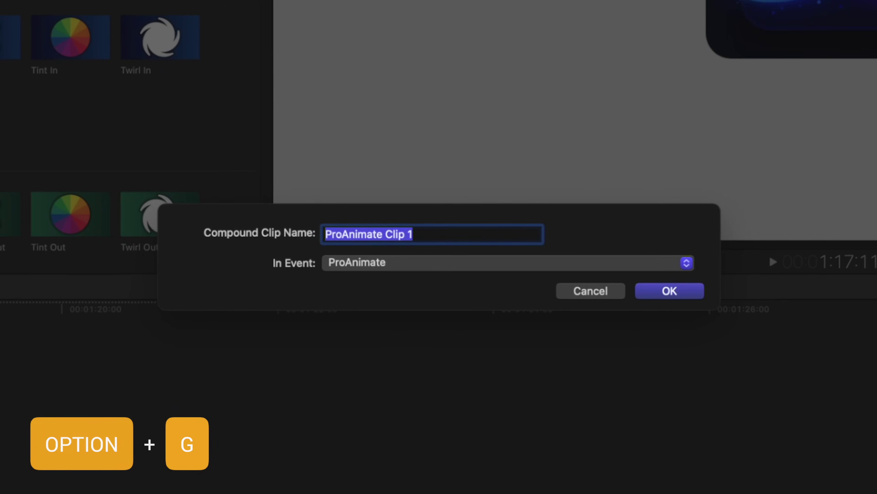
key("Return")
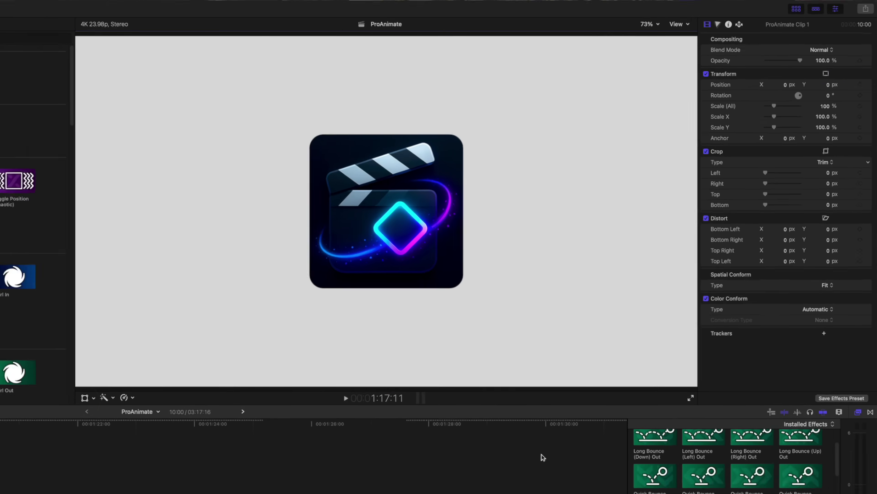
double_click(740, 385)
key("space")
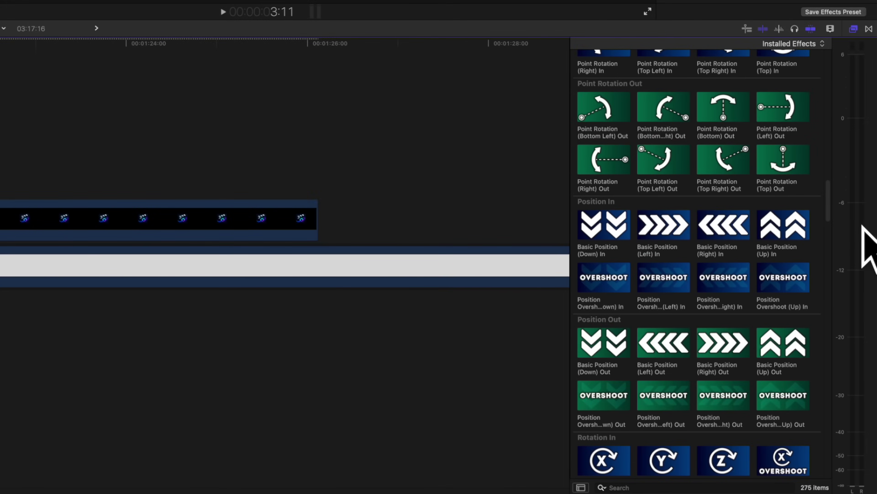
Apply the Basic Position (Up) In effect to ProAnimate Clip 1, set its Animation Speed to 2 and preview it from the start.
left_click_drag(772, 224, 184, 355)
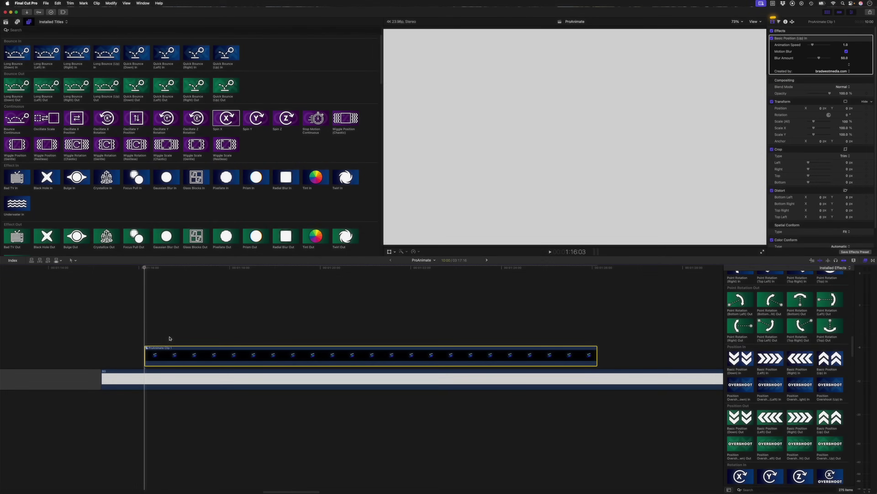
key("space")
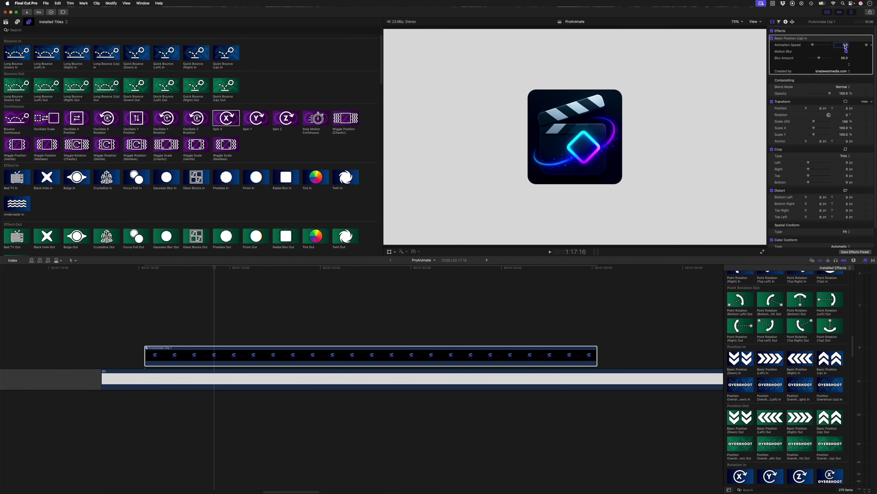
type("2")
key("Return")
left_click(144, 313)
key("space")
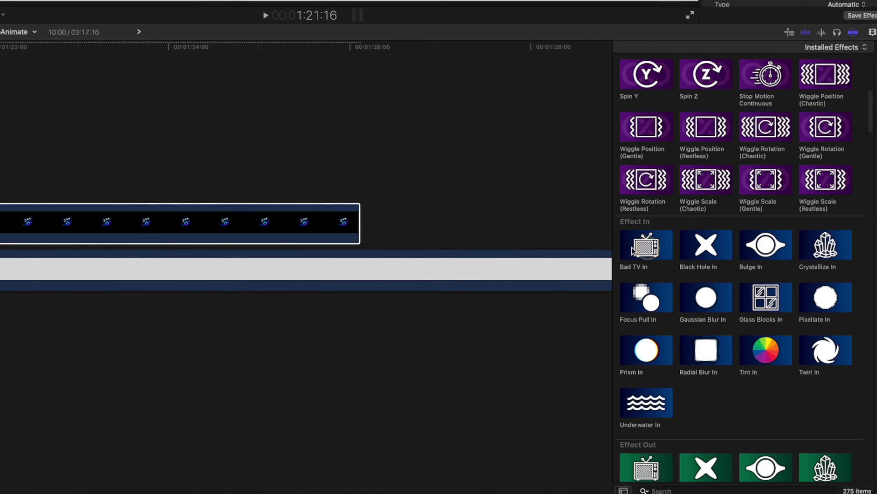
Apply the Bad TV In effect to ProAnimate Clip 1, preview it and set its Animation Speed to 2.
left_click_drag(611, 245, 360, 288)
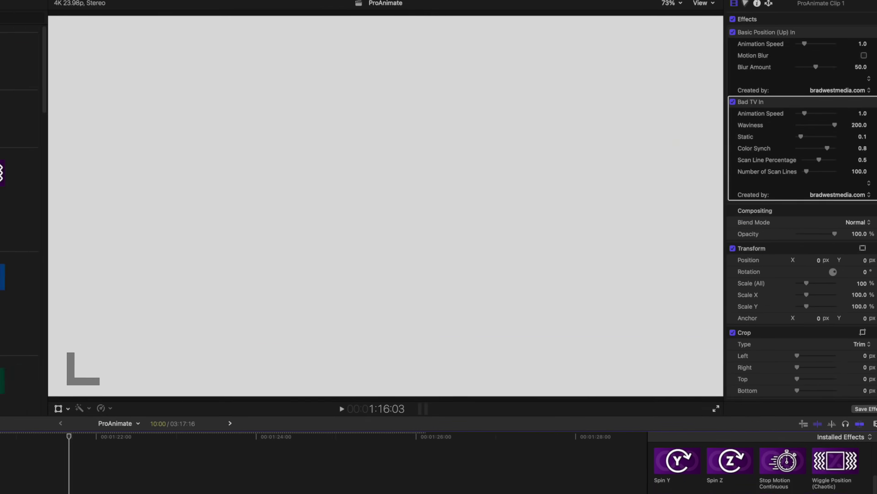
key("space")
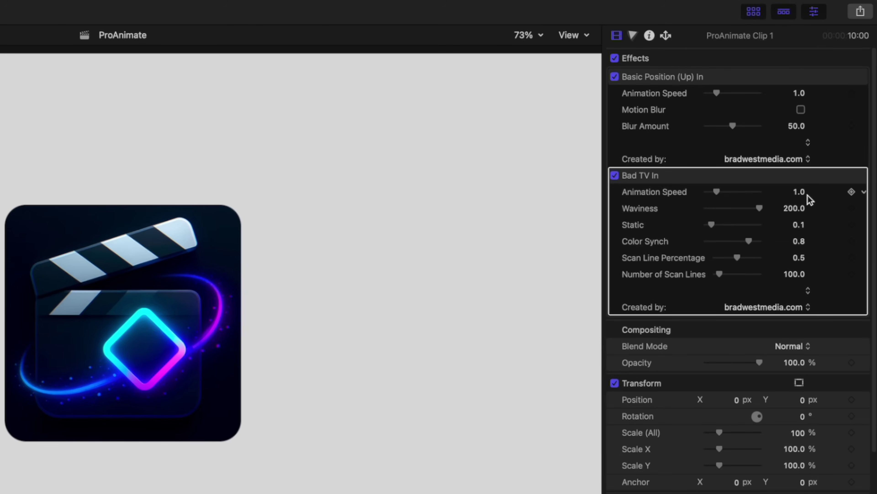
left_click(802, 192)
type("2")
key("Return")
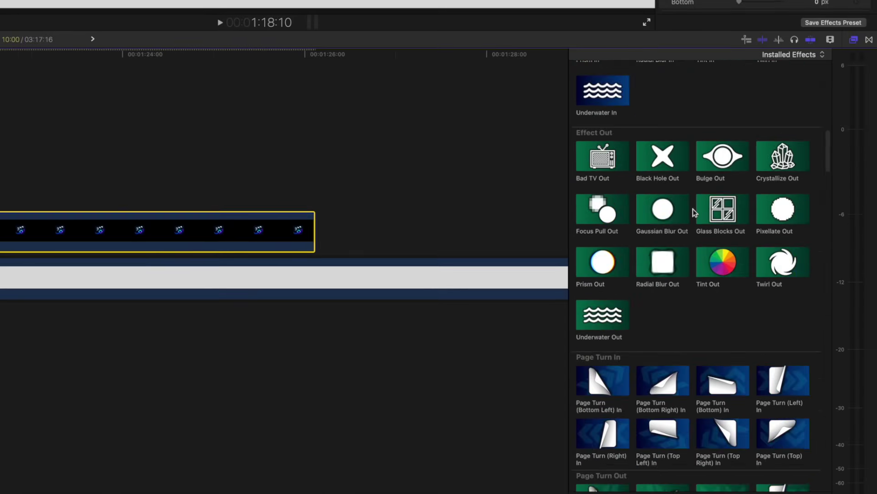
Add the Basic Scale Out effect to ProAnimate Clip 1, enable Motion Blur for Basic Position (Up) In and play the clip.
scroll(695, 198, "down", 10)
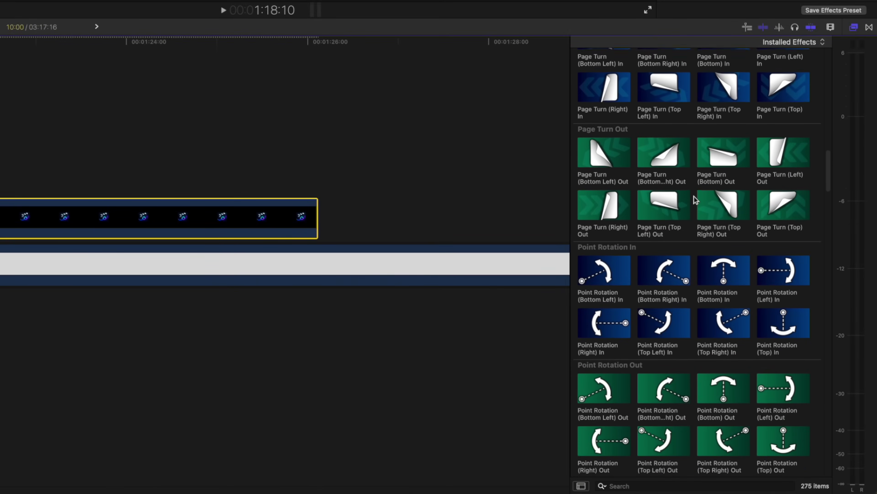
scroll(696, 199, "down", 15)
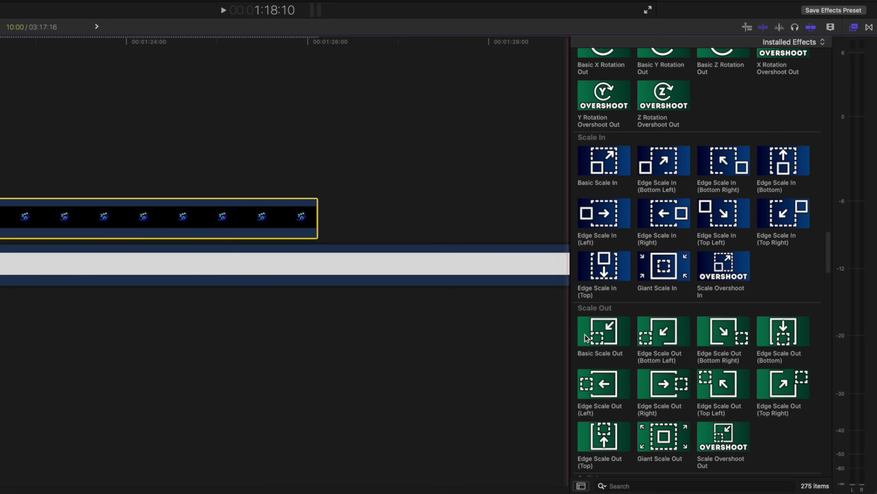
left_click_drag(429, 288, 246, 225)
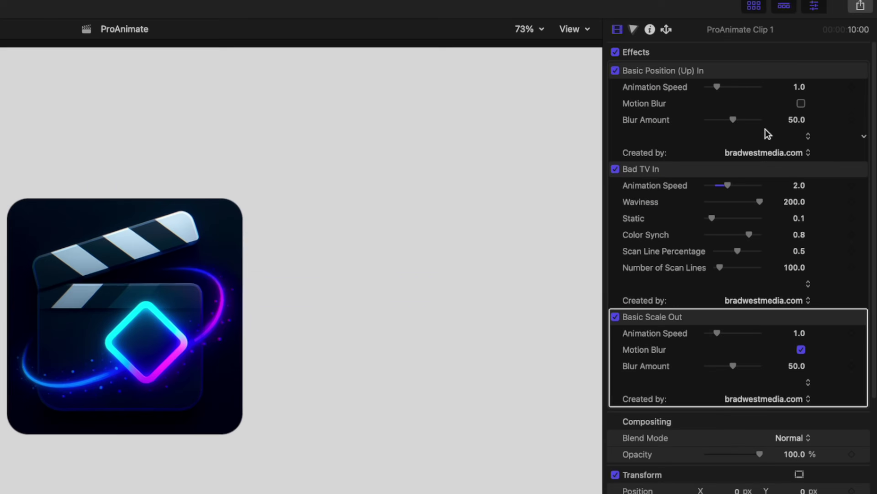
left_click(802, 110)
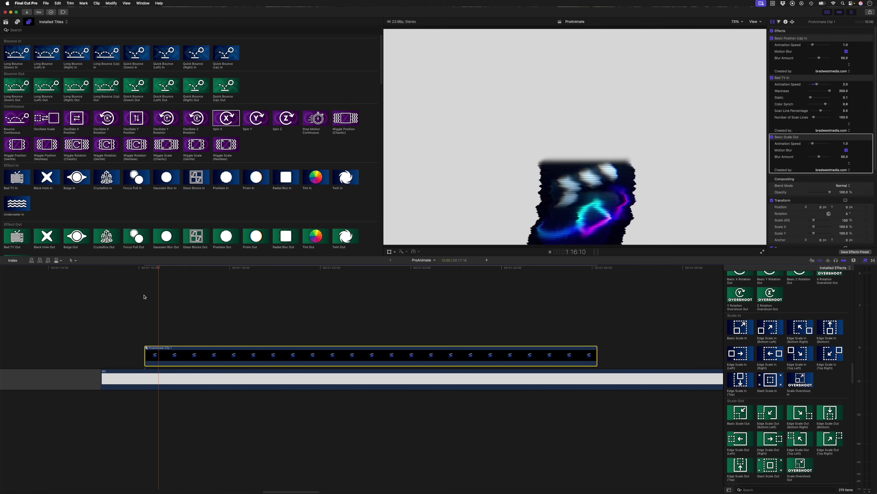
key("space")
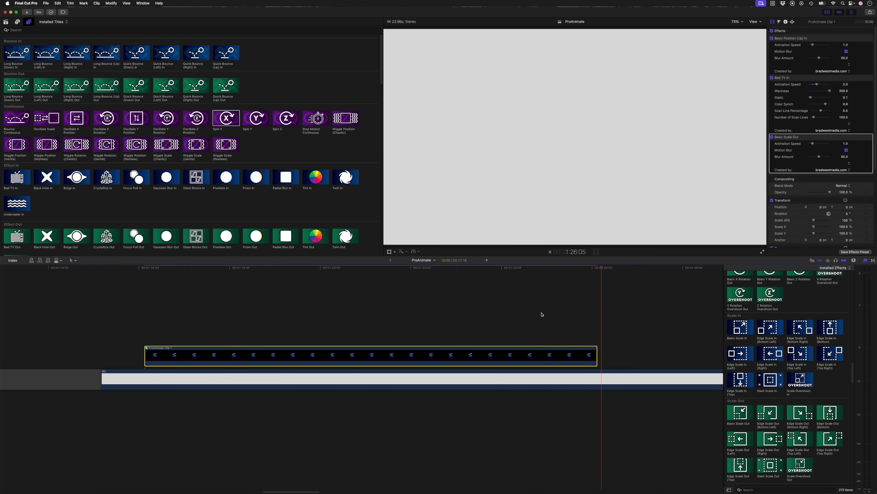
Remove all applied effects from ProAnimate Clip 1 and apply the Wiggle Position (Gentle) effect to it.
key("cmd+shift+x")
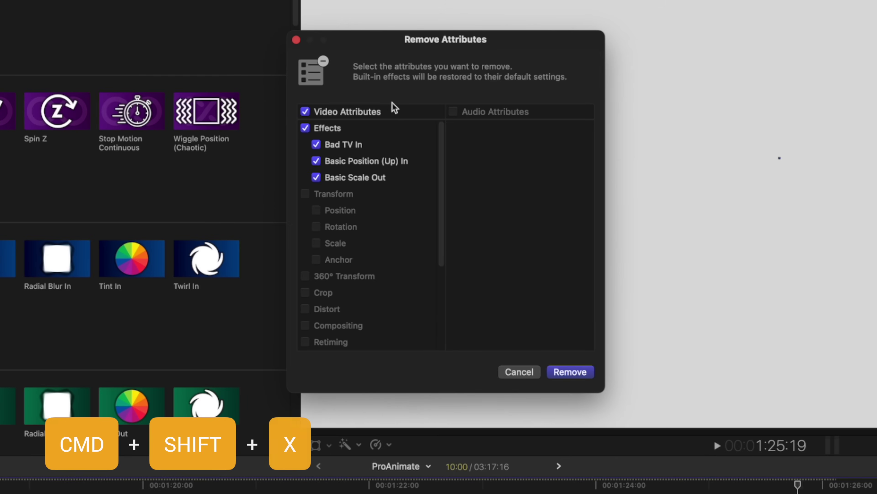
left_click(569, 371)
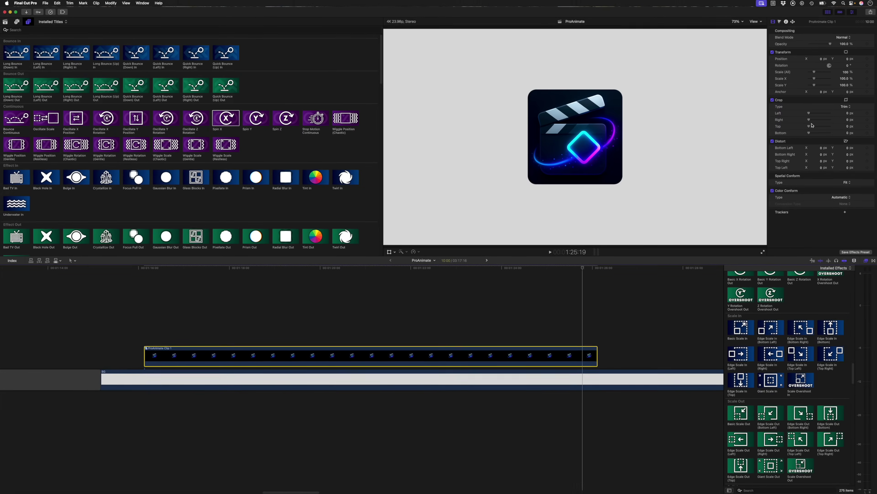
scroll(795, 329, "up", 20)
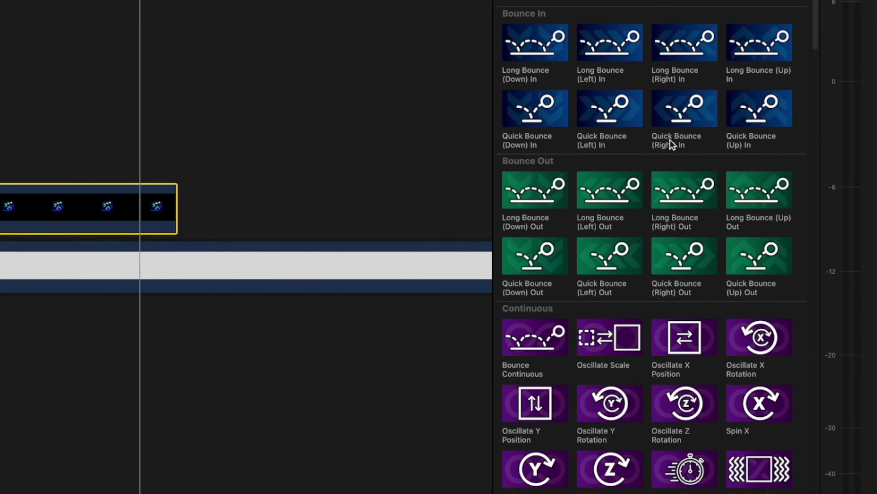
scroll(795, 328, "down", 5)
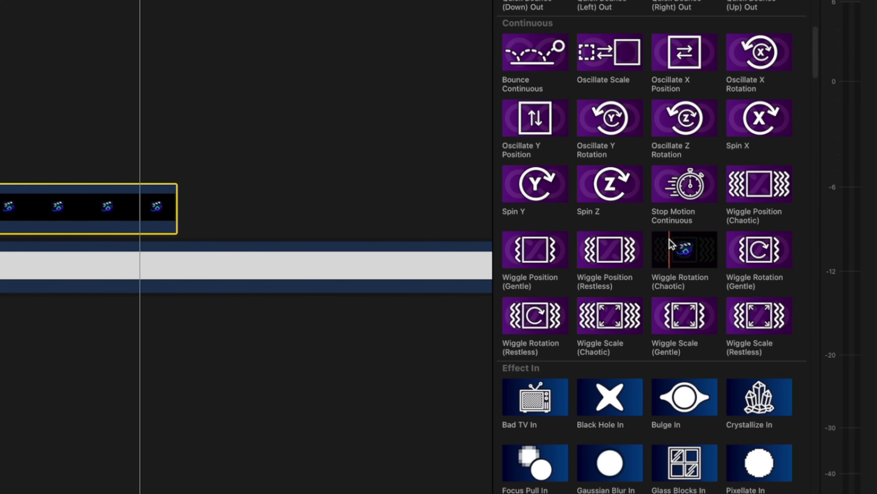
left_click_drag(670, 239, 393, 289)
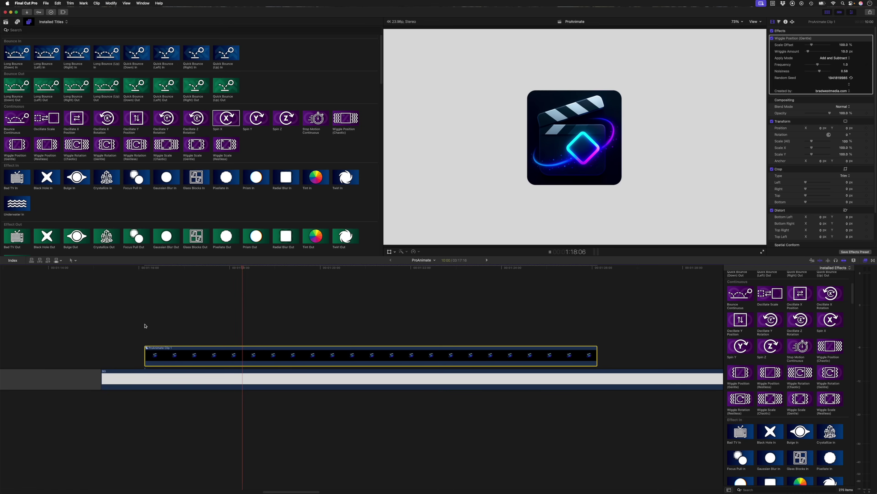
Duplicate ProAnimate Clip 1 twice, stacking the copies above the original with staggered start times.
left_click_drag(166, 356, 170, 320)
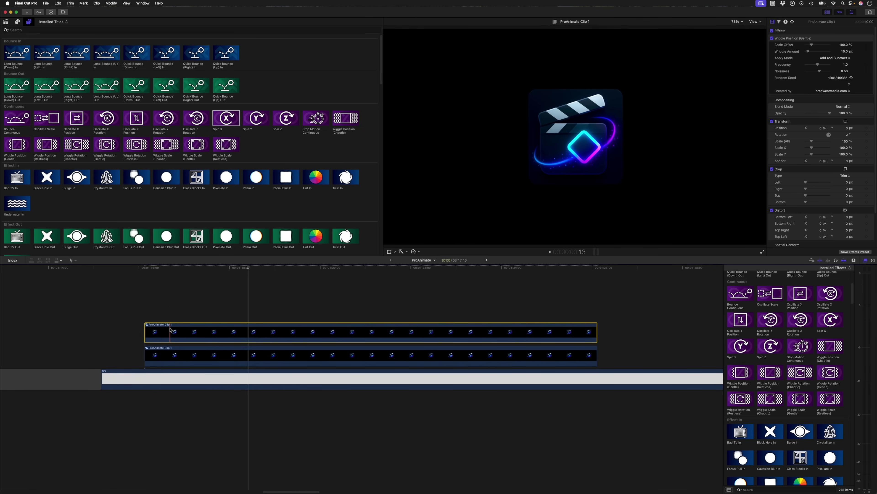
left_click_drag(175, 330, 181, 295)
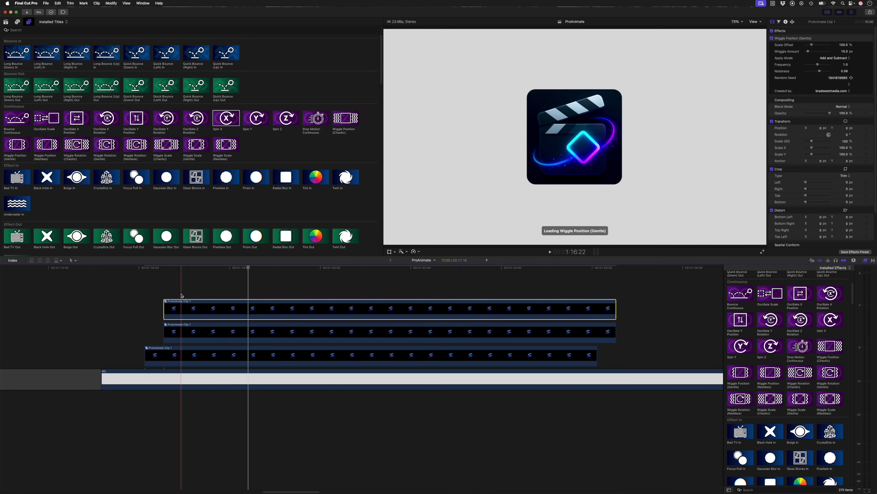
left_click(269, 289)
Move the middle copy's logo to the frame's lower left and the upper copy's to the lower right, and regenerate the left logo's Random Seed.
left_click(269, 332)
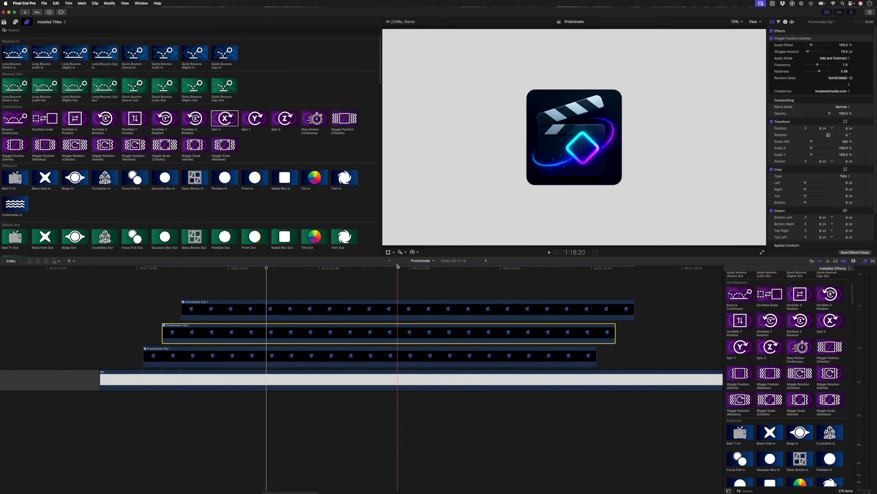
left_click(389, 251)
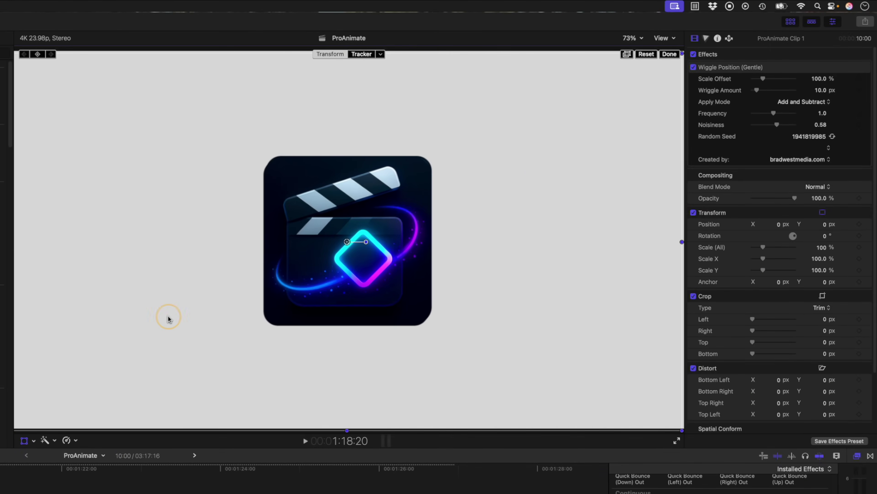
left_click_drag(168, 318, 89, 341)
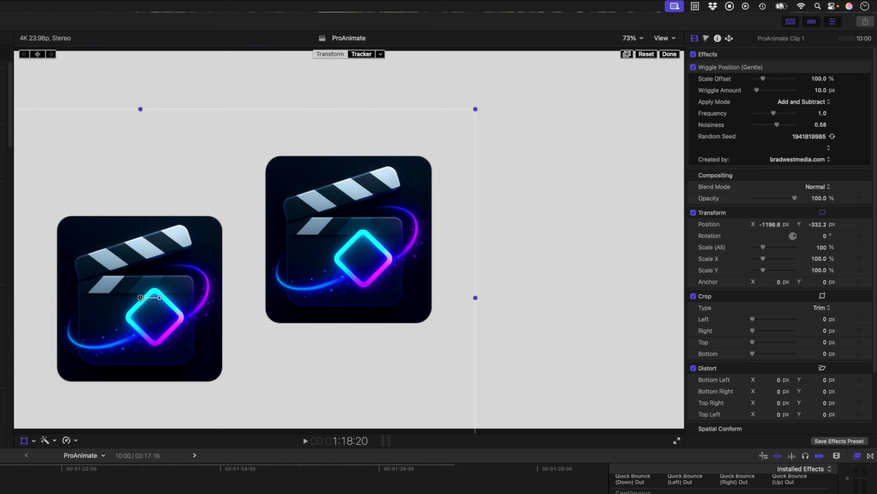
left_click(2, 493)
left_click_drag(331, 263, 549, 328)
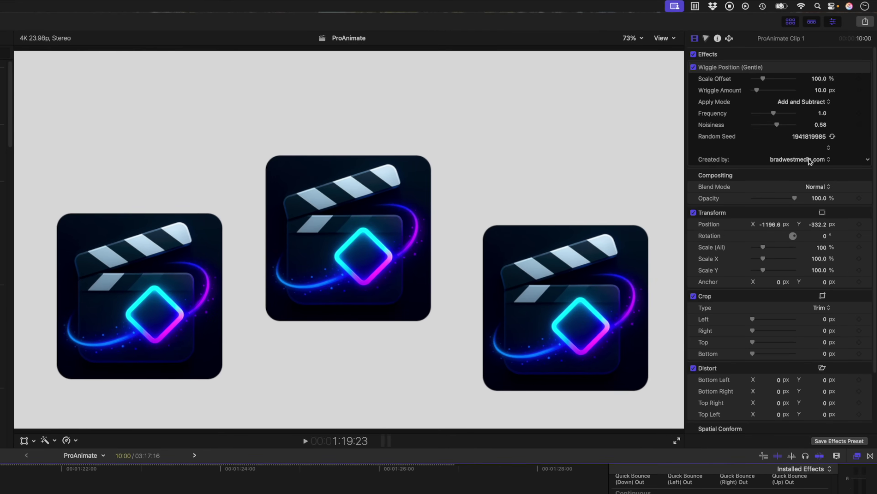
left_click(834, 137)
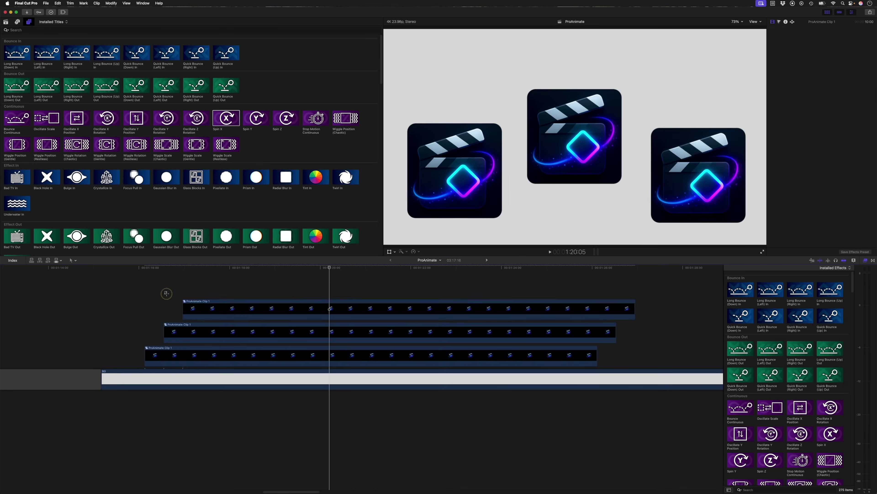
Delete the two stacked copies and remove the Wiggle Position (Gentle) effect from the remaining ProAnimate Clip 1.
left_click_drag(167, 293, 219, 341)
key("Delete")
left_click(241, 354)
key("cmd+shift+x")
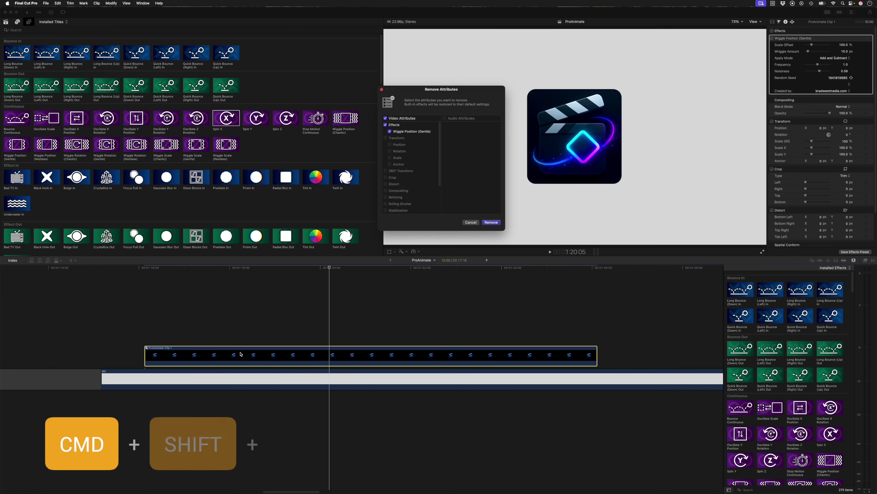
key("Return")
Apply the Oscillate X Position effect to ProAnimate Clip 1 and preview its motion.
key("super+shift+a")
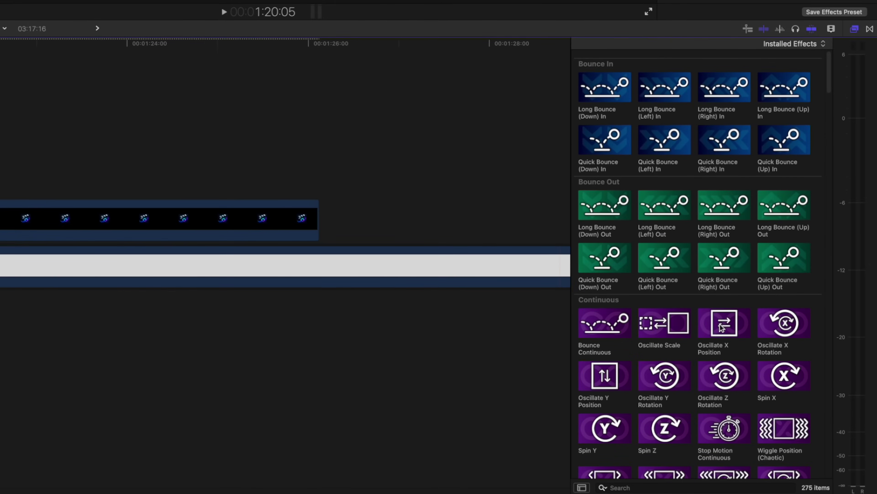
left_click_drag(722, 328, 0, 232)
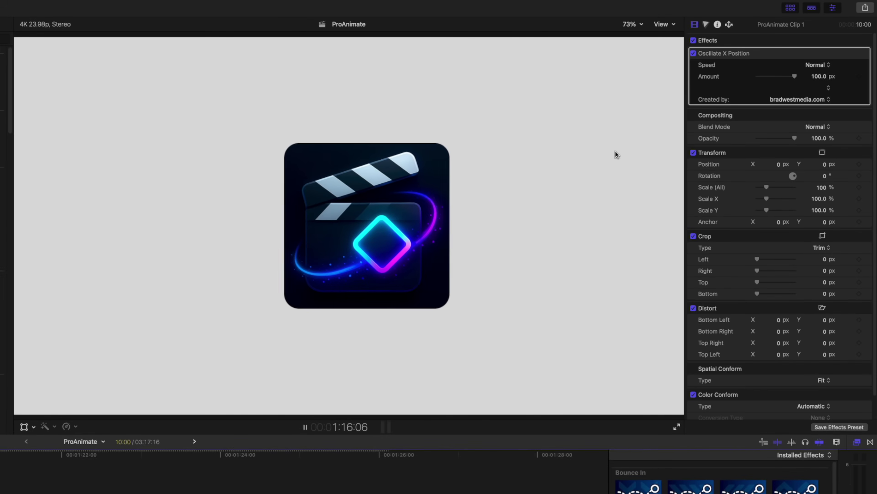
key("space")
Compare the Oscillate X Position effect's Slowest and Fastest speeds in playback, leaving Speed set to Fastest.
left_click(817, 65)
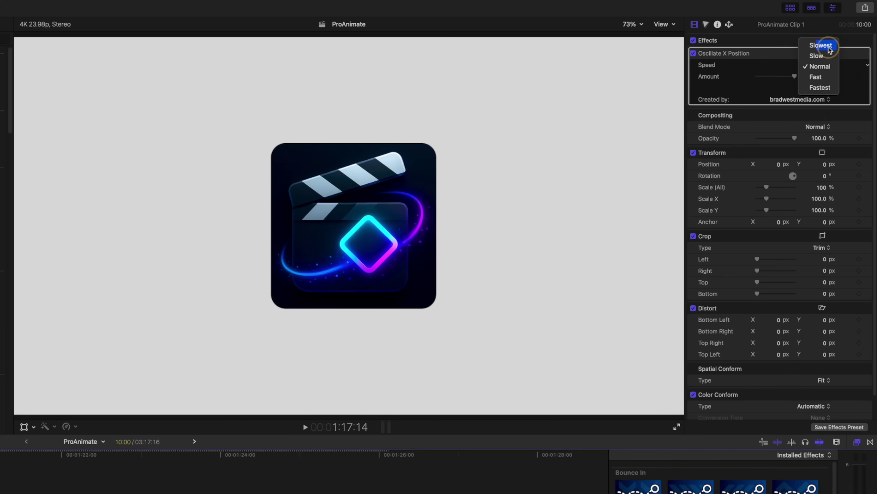
left_click(821, 46)
key("l")
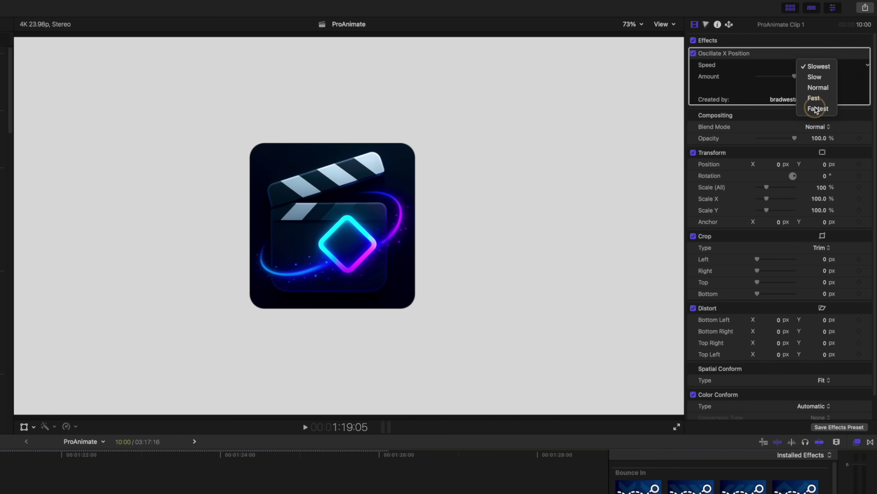
left_click(816, 109)
key("l")
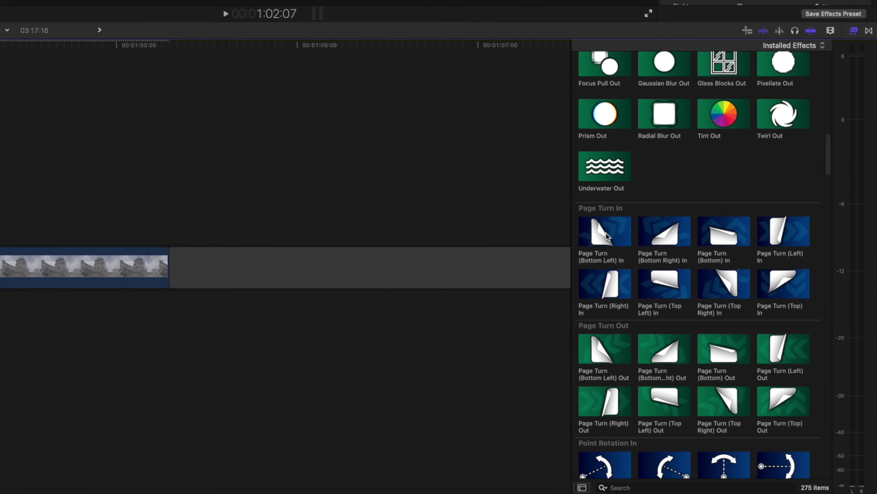
Apply the Page Turn (Bottom Left) In effect to the second Porto clip showing the church.
left_click_drag(607, 239, 287, 375)
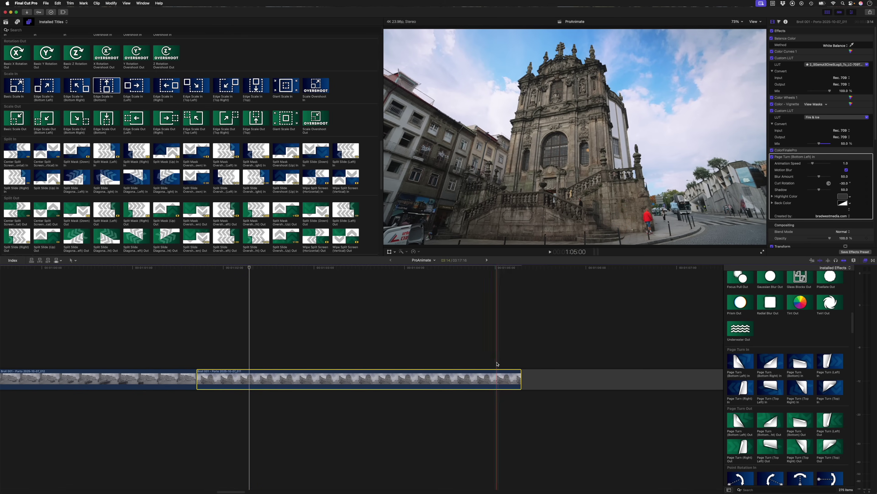
left_click(408, 358)
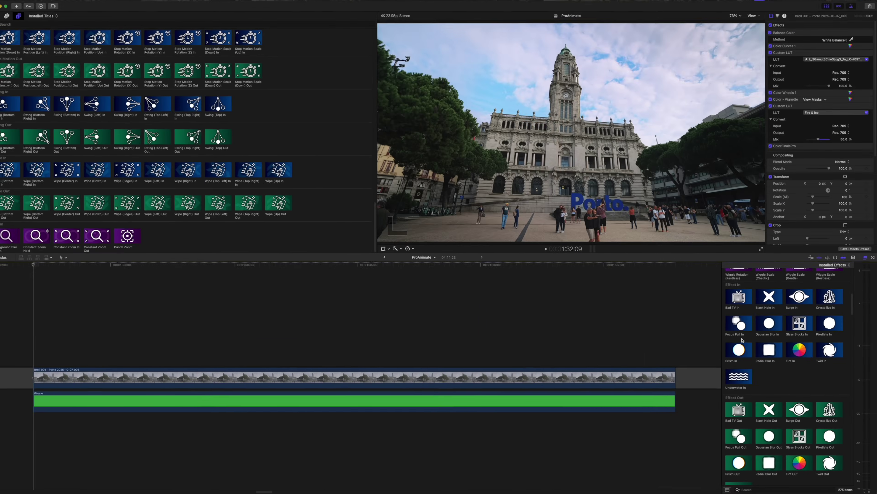
Apply the Gaussian Blur In effect to the clip Broll 001 - Porto 2025-10-07_005 and enable Repeat Edges.
double_click(769, 326)
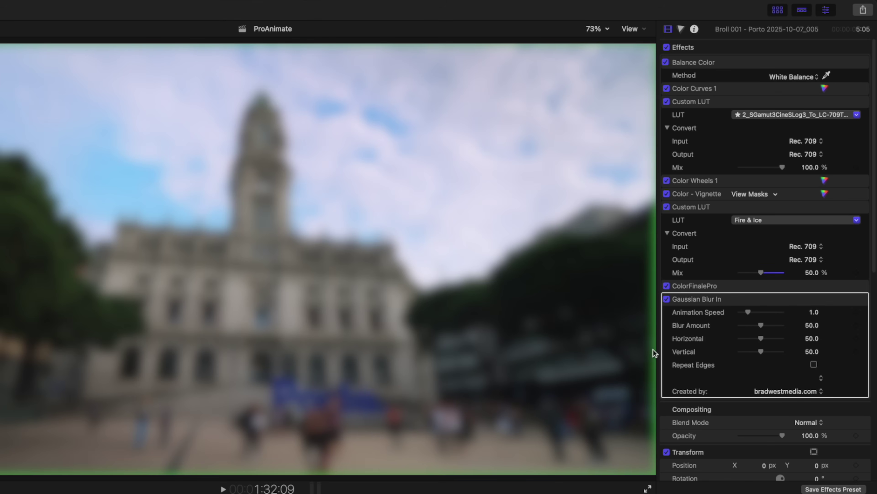
left_click(814, 364)
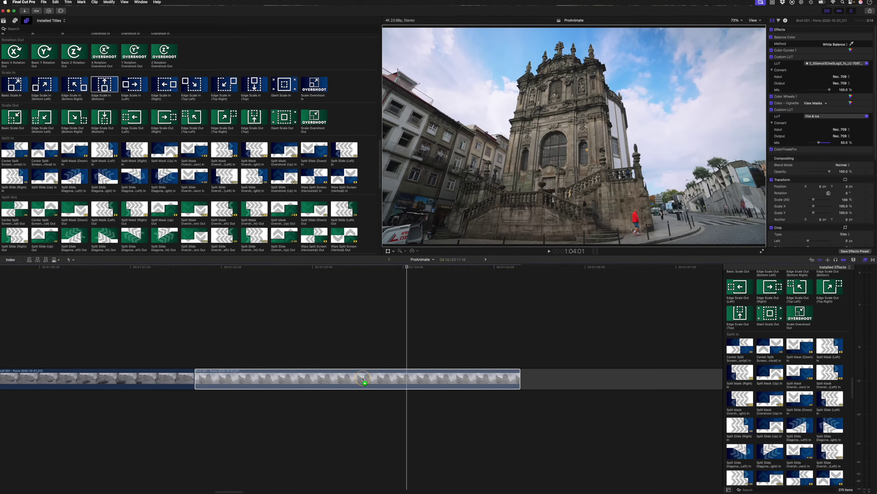
Apply the Split Slide (Up) In effect to the second Porto clip showing the church and play the transition.
left_click(195, 346)
key("space")
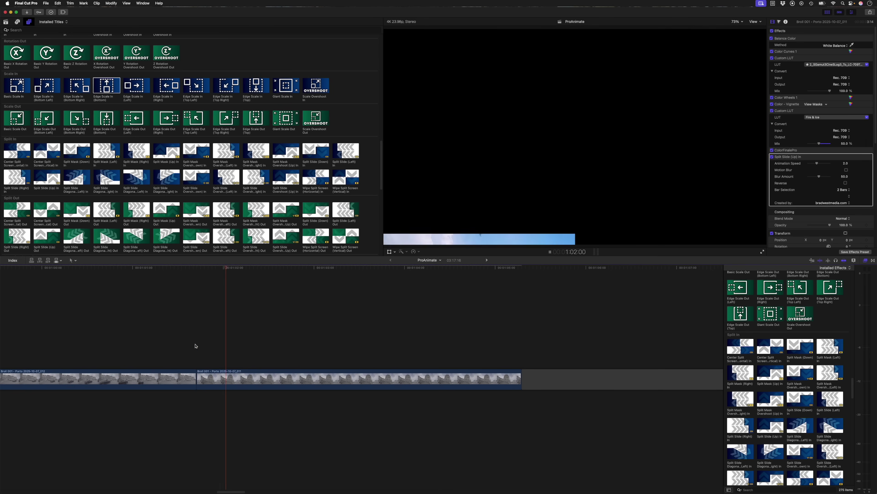